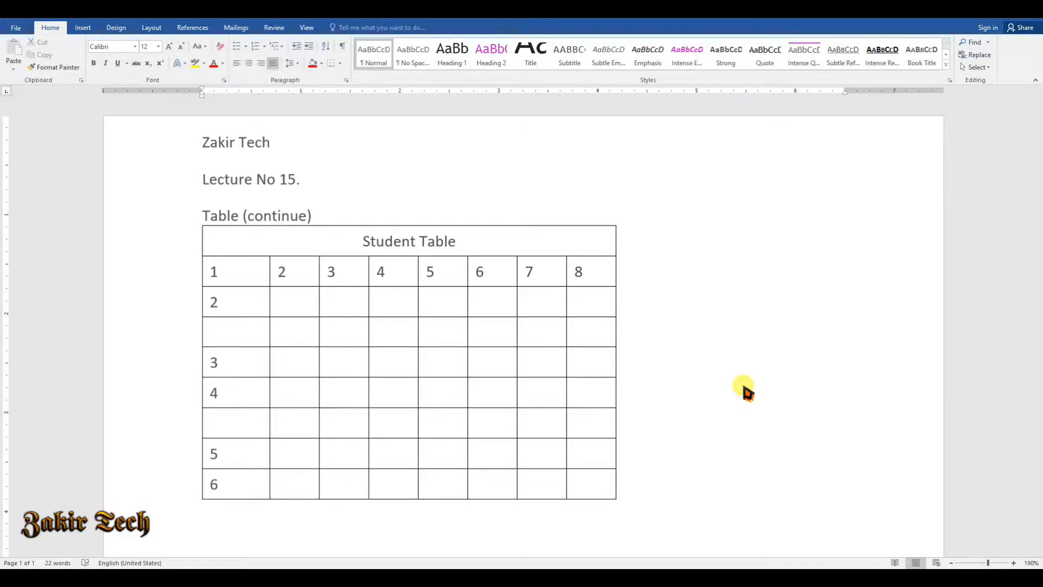
left_click(83, 29)
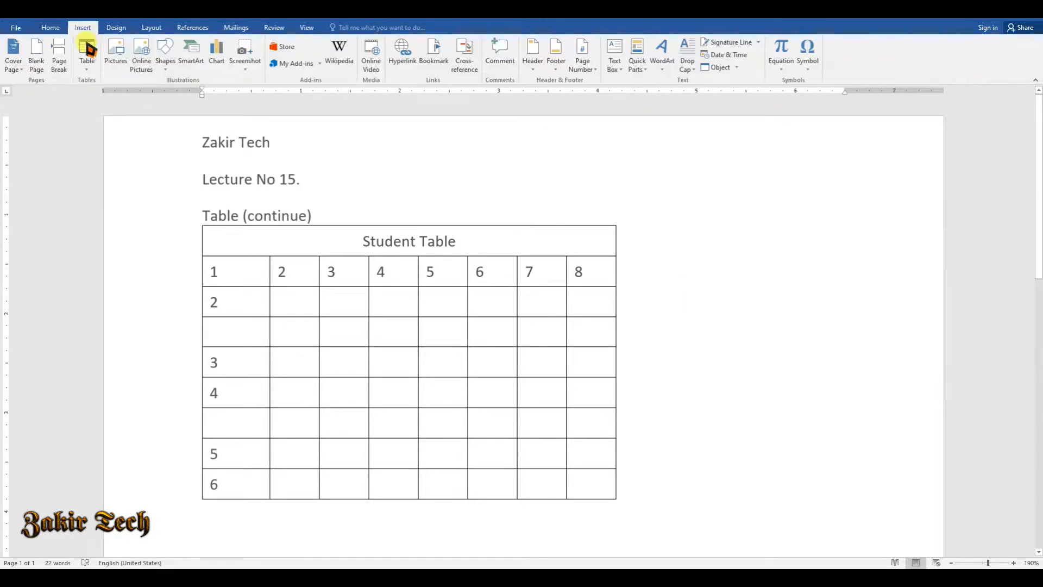
left_click(87, 66)
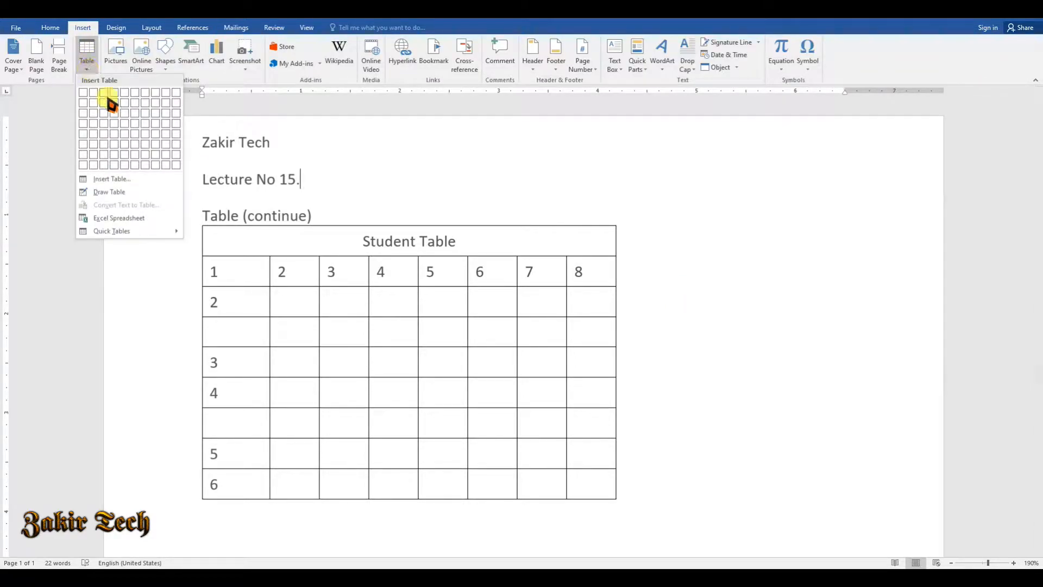
left_click(167, 335)
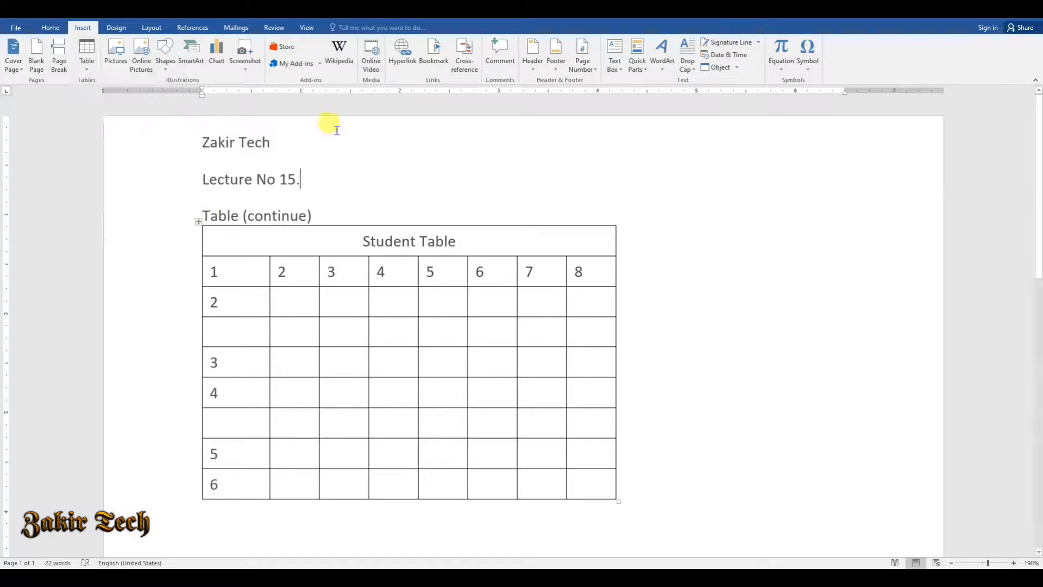
- Select the whole Student Table and AutoFit its columns to their contents
left_click(200, 222)
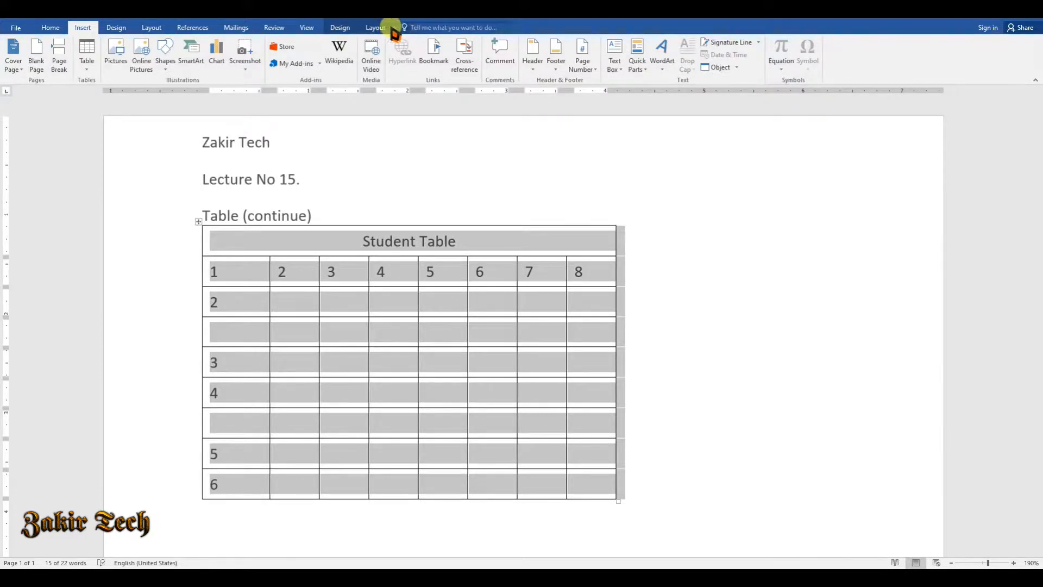
left_click(342, 28)
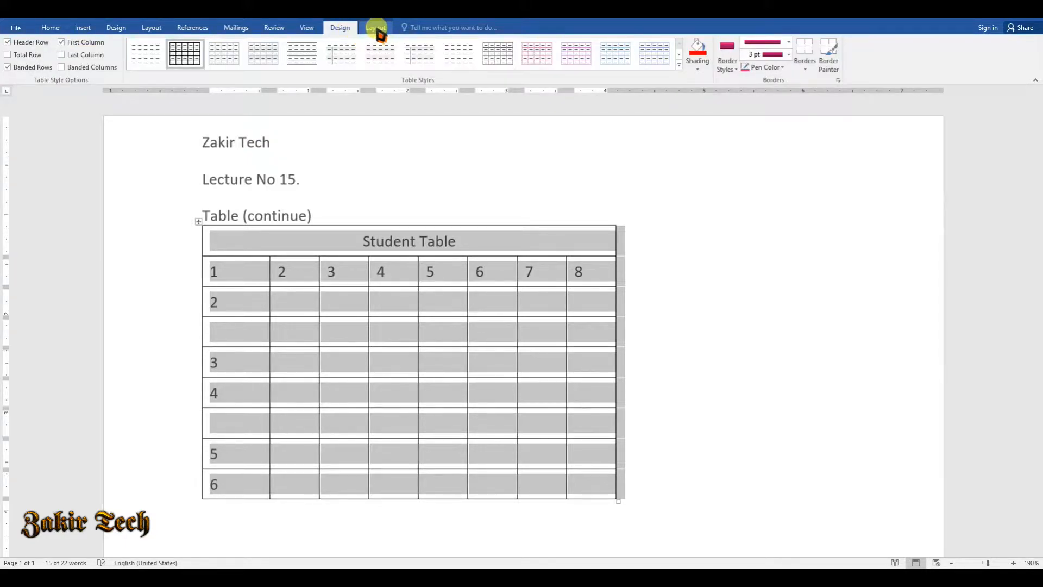
left_click(376, 28)
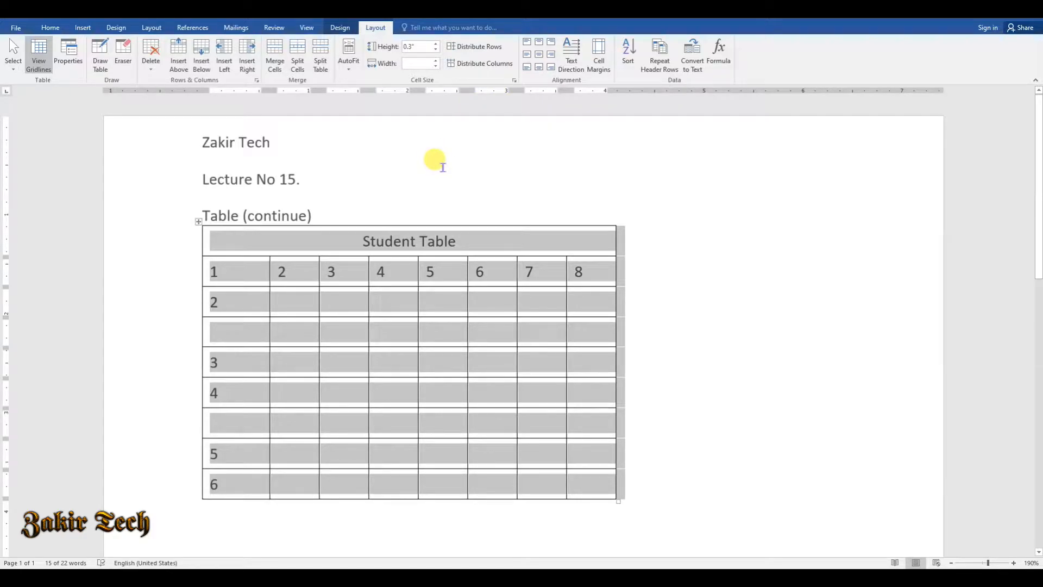
left_click(350, 68)
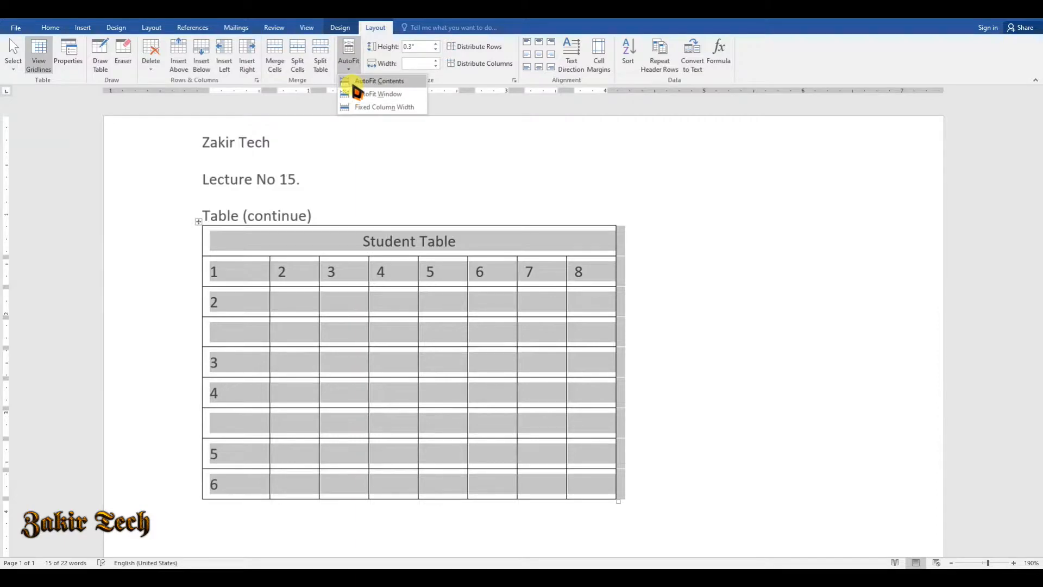
left_click(375, 81)
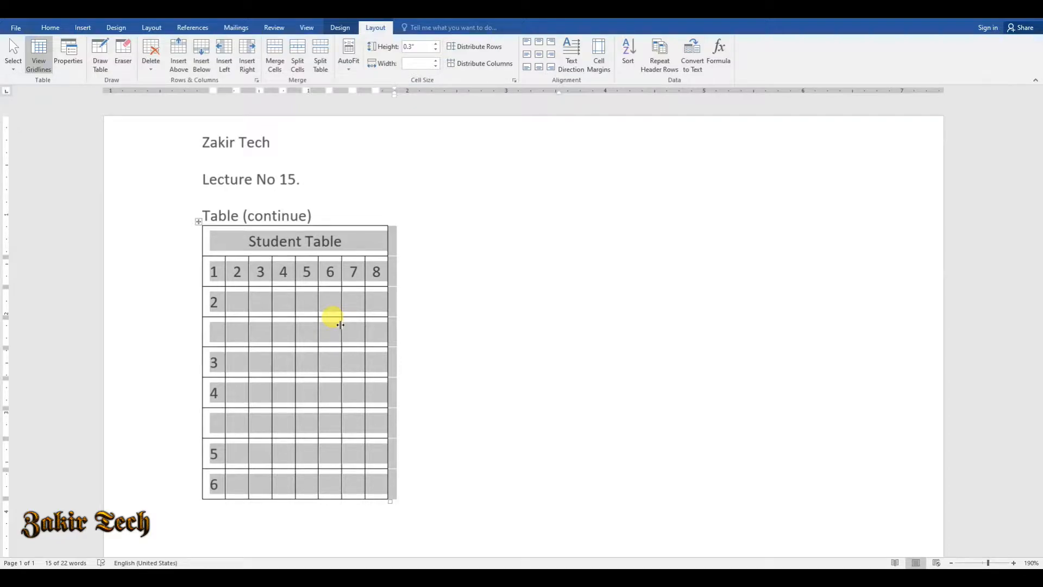
- Add the filler text "kfjkldfjdkljdkl" after the 1 in the numbered header row to test the fit, and delete it
left_click(217, 272)
type("kfjkldfjdkljdkl")
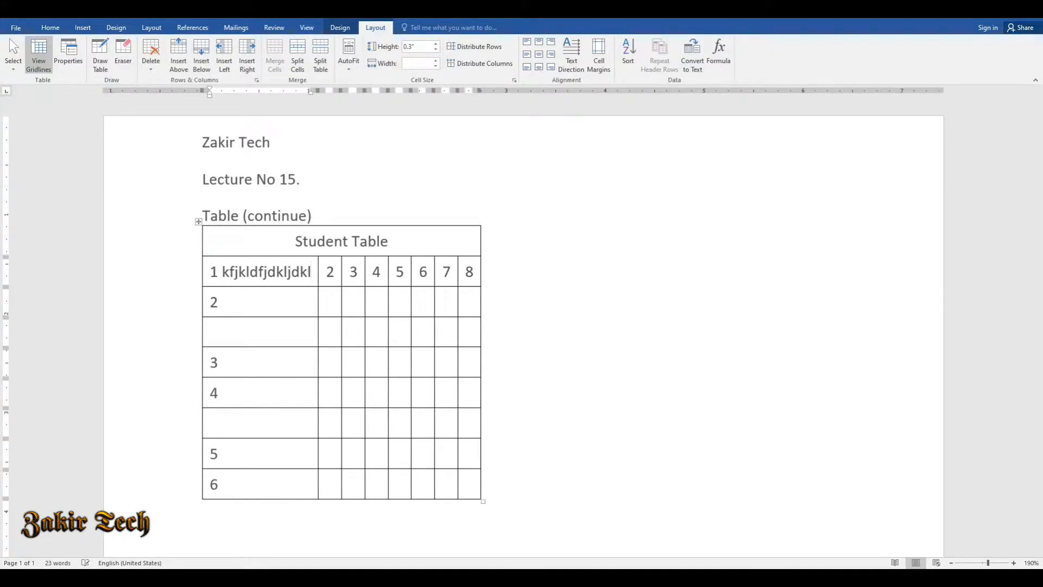
key("BackSpace")
key("BackSpace")
key("BackSpace")
key("BackSpace")
key("BackSpace")
key("BackSpace")
key("BackSpace")
key("BackSpace")
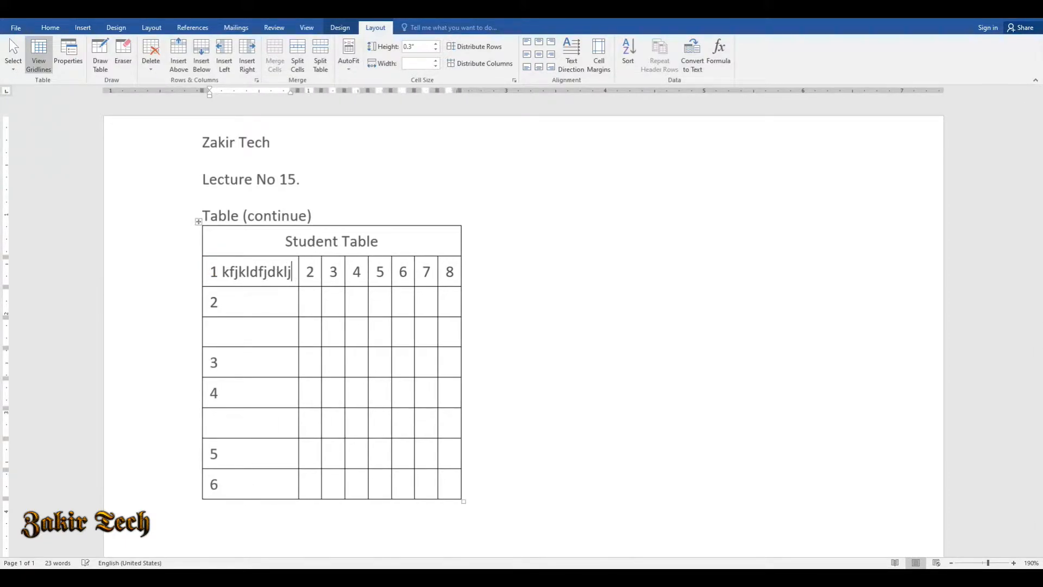
key("BackSpace")
key("BackSpace")
key("BackSpace")
key("BackSpace")
key("BackSpace")
key("BackSpace")
key("BackSpace")
key("BackSpace")
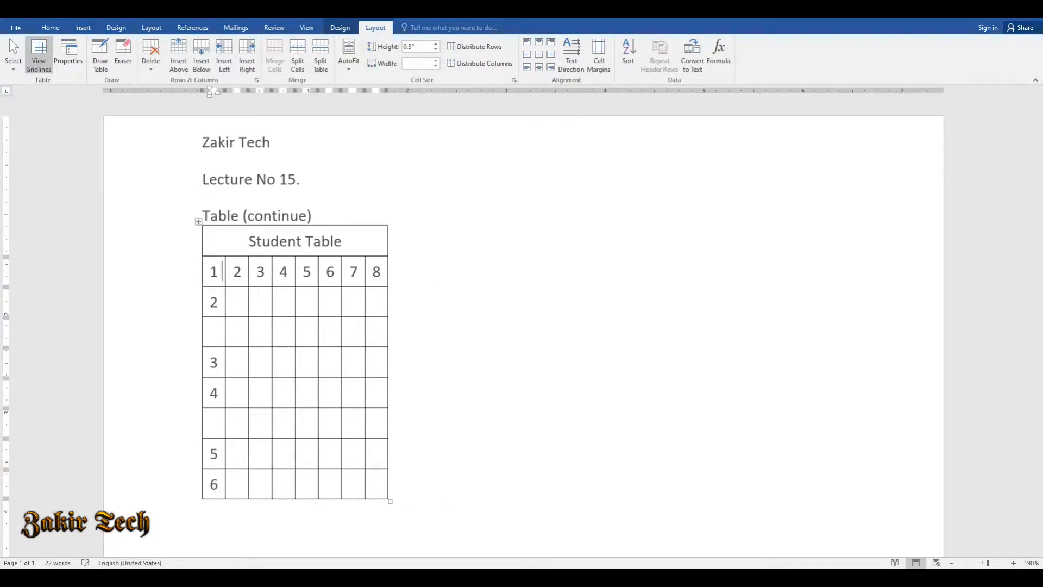
- Select the whole Student Table and AutoFit it to the window width
left_click(197, 223)
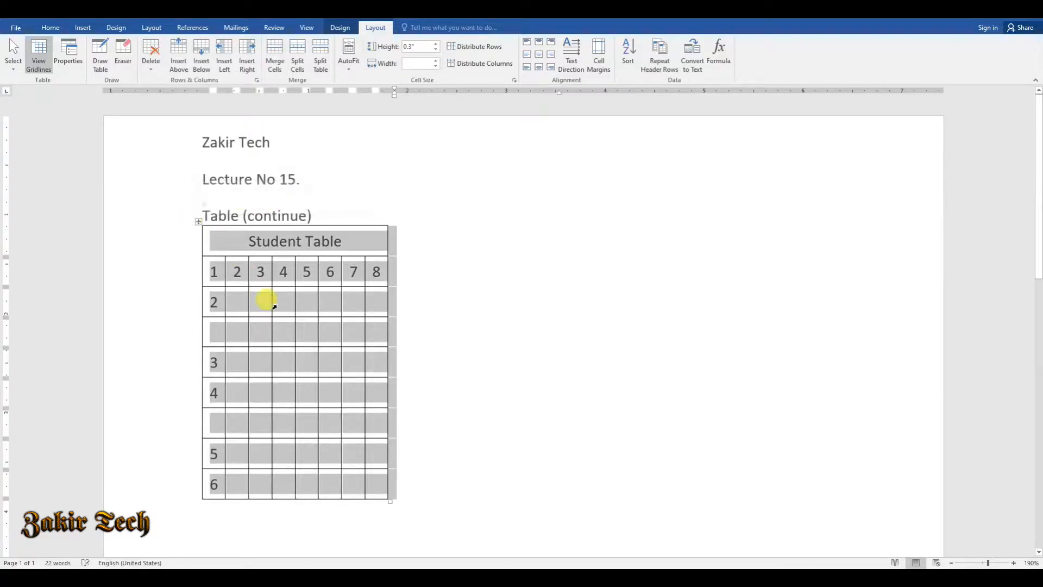
left_click(354, 64)
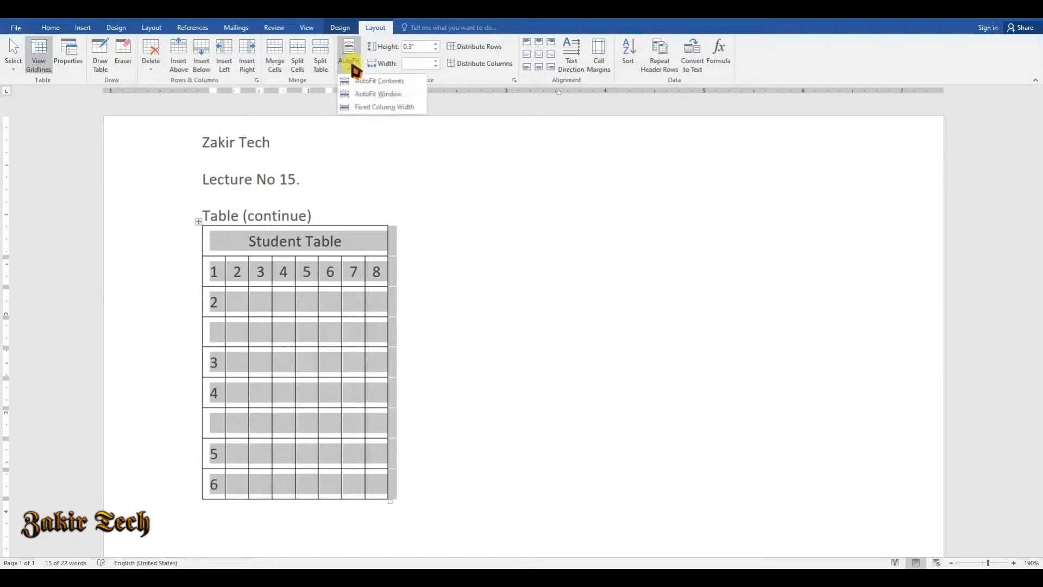
left_click(370, 95)
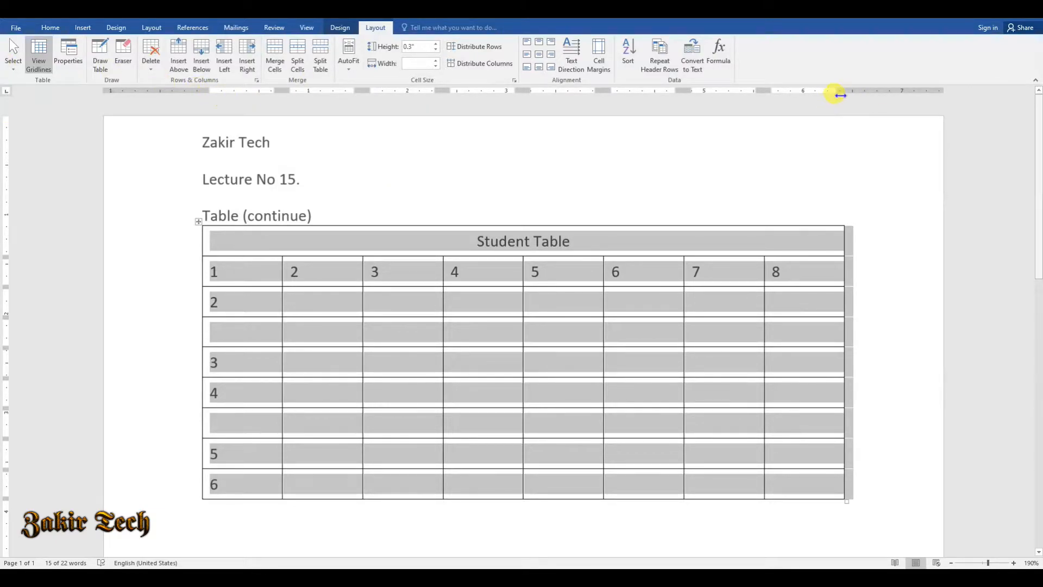
- Add a long string of filler letters directly after the 3 in the numbered header row, and delete it again
left_click(412, 237)
left_click(398, 276)
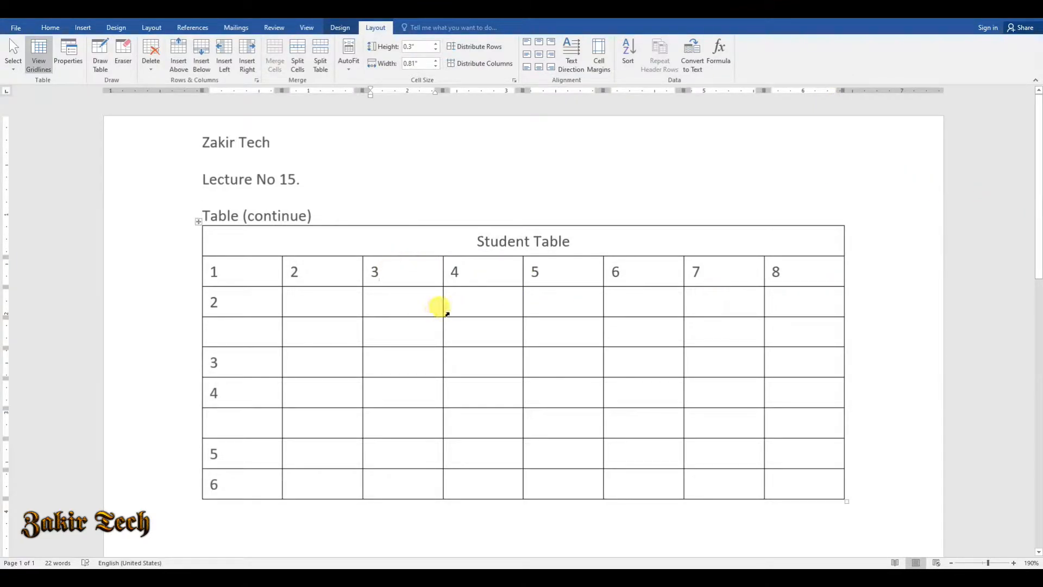
type("jkvjkljdlkfjklfjklfdjfkldf")
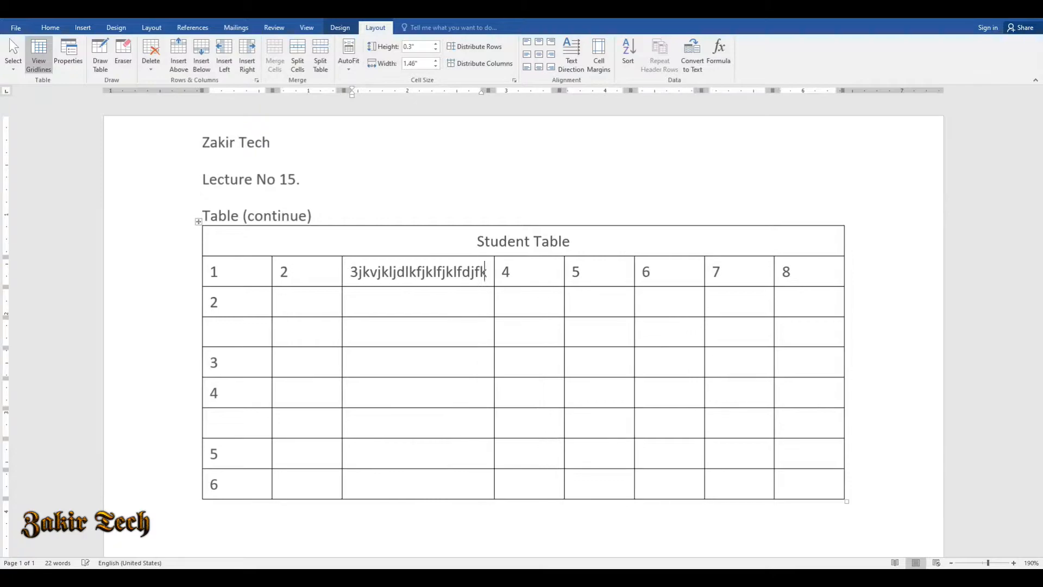
key("BackSpace")
key("BackSpace")
key("BackSpace")
key("BackSpace")
key("BackSpace")
key("BackSpace")
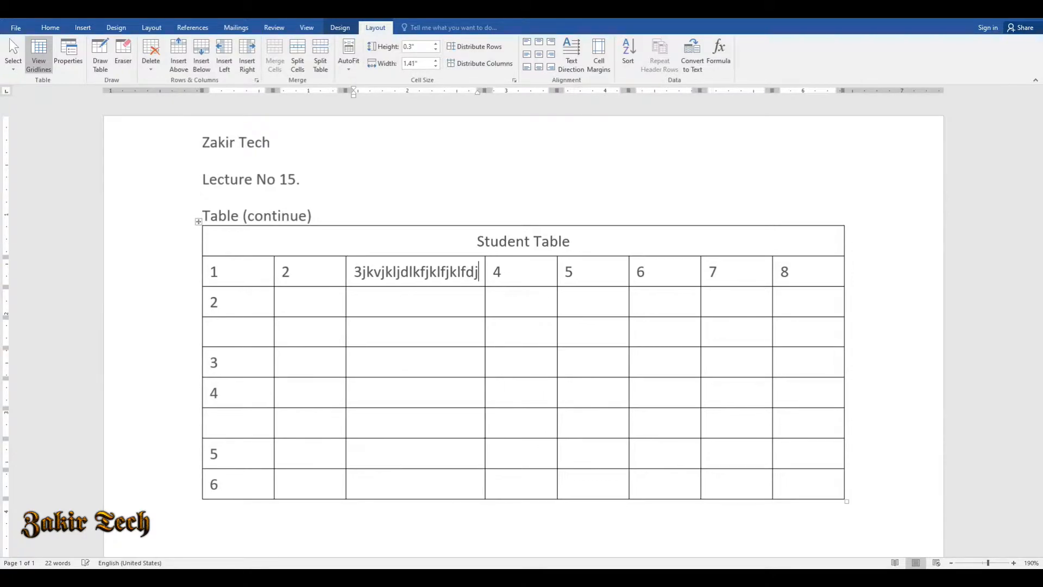
key("BackSpace")
key("BackSpace")
key("BackSpace")
key("BackSpace")
key("BackSpace")
key("BackSpace")
key("BackSpace")
key("BackSpace")
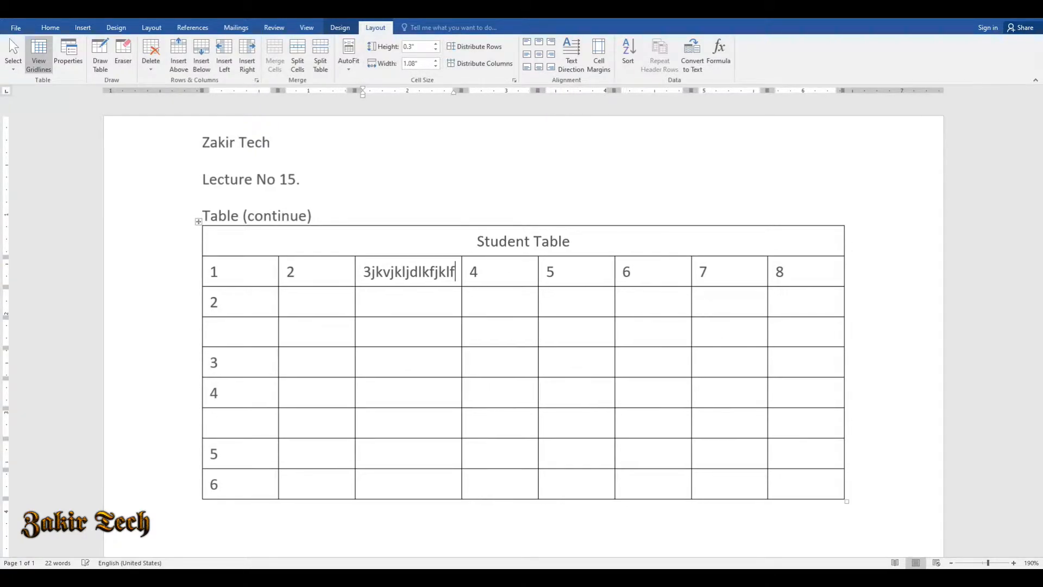
key("BackSpace")
key("BackSpace")
key("BackSpace")
key("BackSpace")
key("BackSpace")
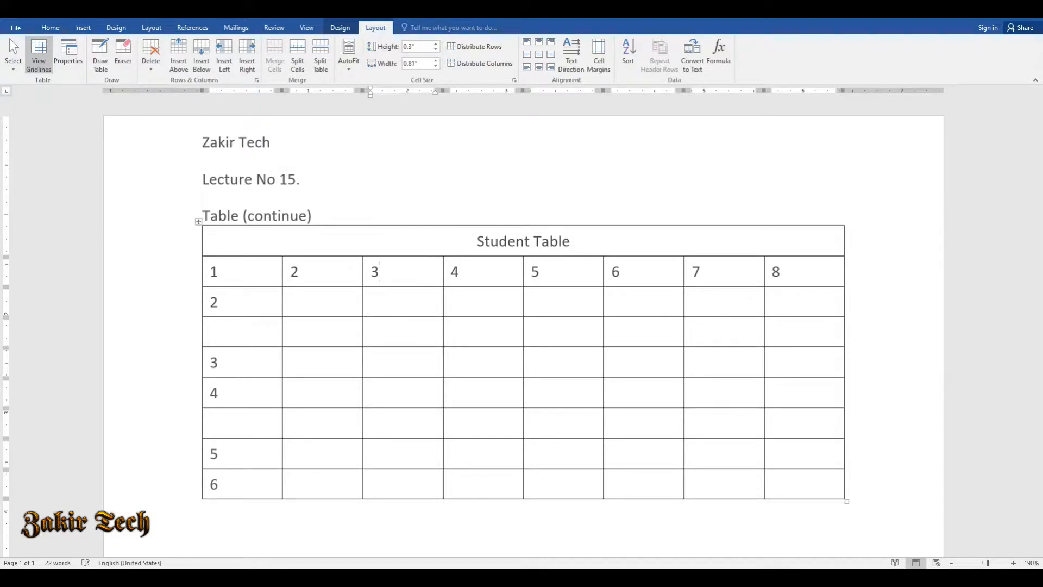
- Test the header cell 3 with a second run of filler letters, clear it, and undo the excess deletion
type("dfjdkfjk")
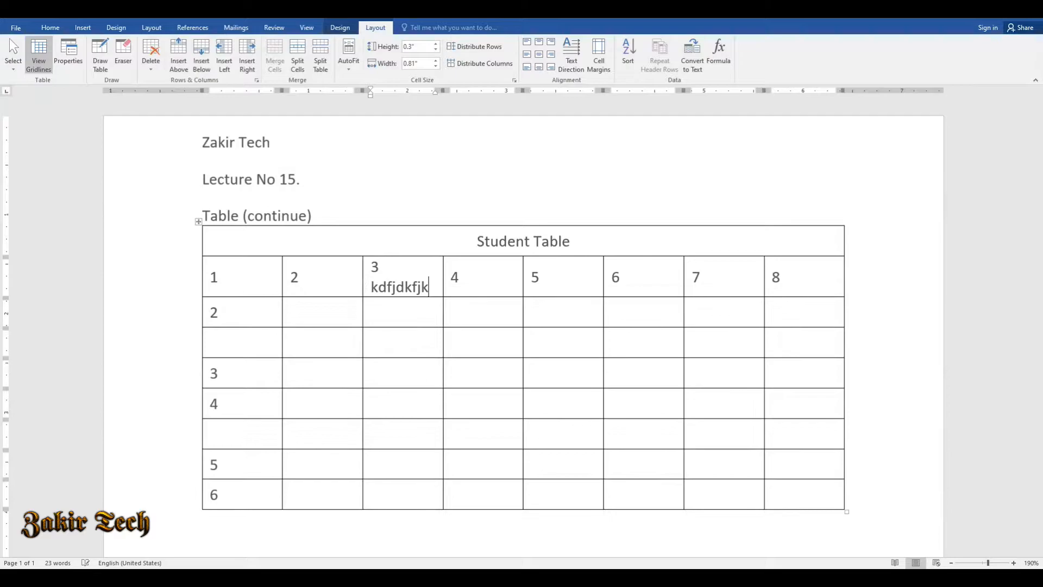
type("kdfjklff")
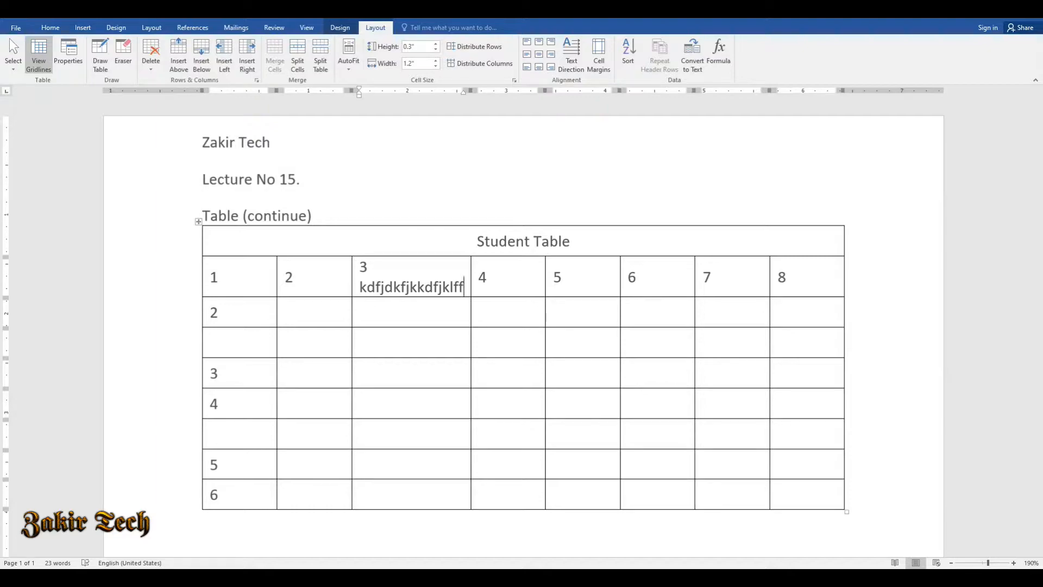
type("kk")
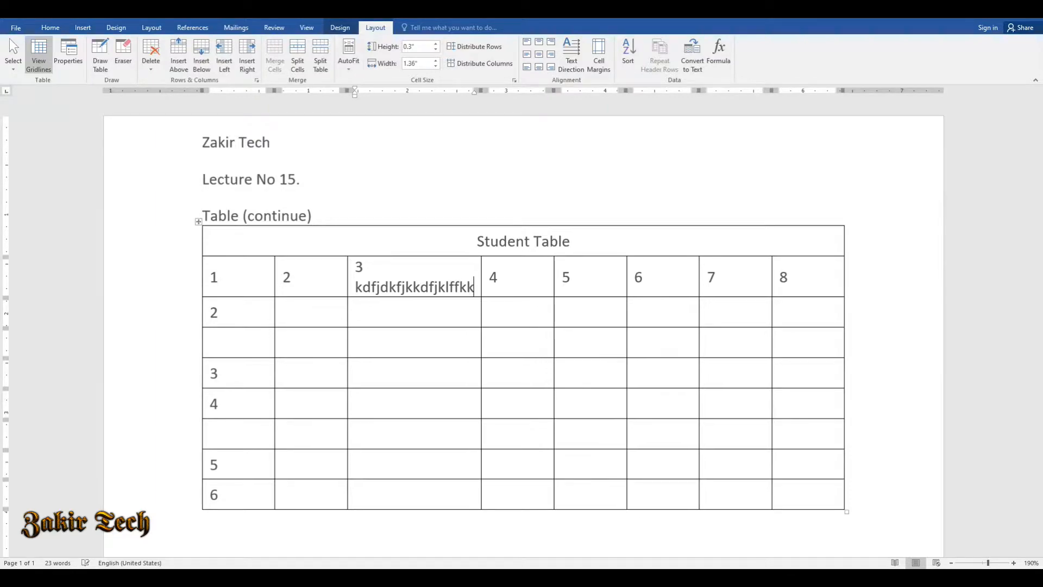
type("kkjkjkjkjk")
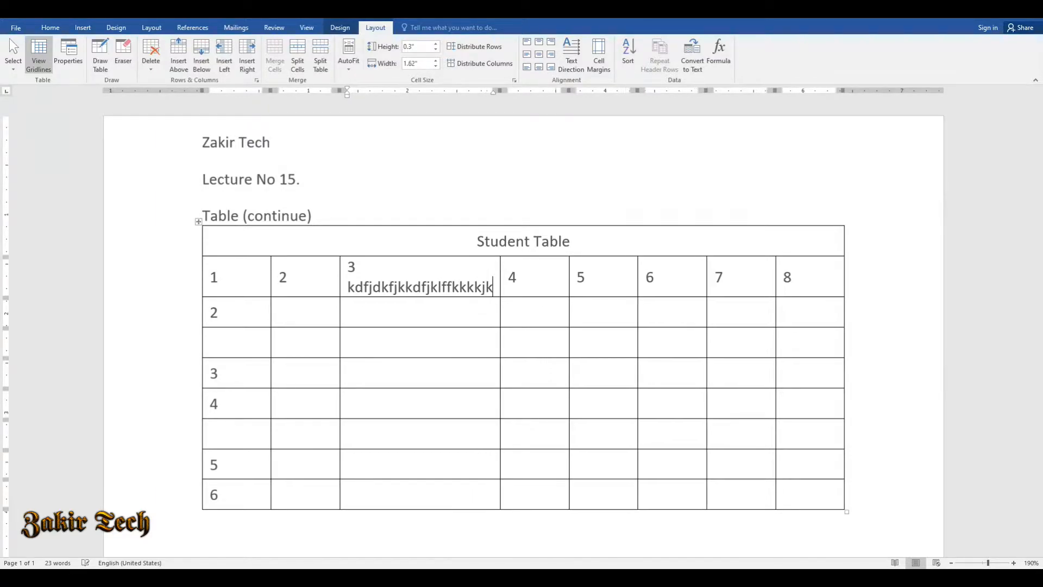
key("BackSpace")
key("BackSpace")
key("BackSpace")
key("BackSpace")
key("BackSpace")
key("BackSpace")
key("BackSpace")
key("BackSpace")
key("BackSpace")
key("BackSpace")
key("BackSpace")
key("BackSpace")
key("BackSpace")
key("BackSpace")
key("BackSpace")
key("BackSpace")
key("BackSpace")
key("BackSpace")
key("BackSpace")
key("BackSpace")
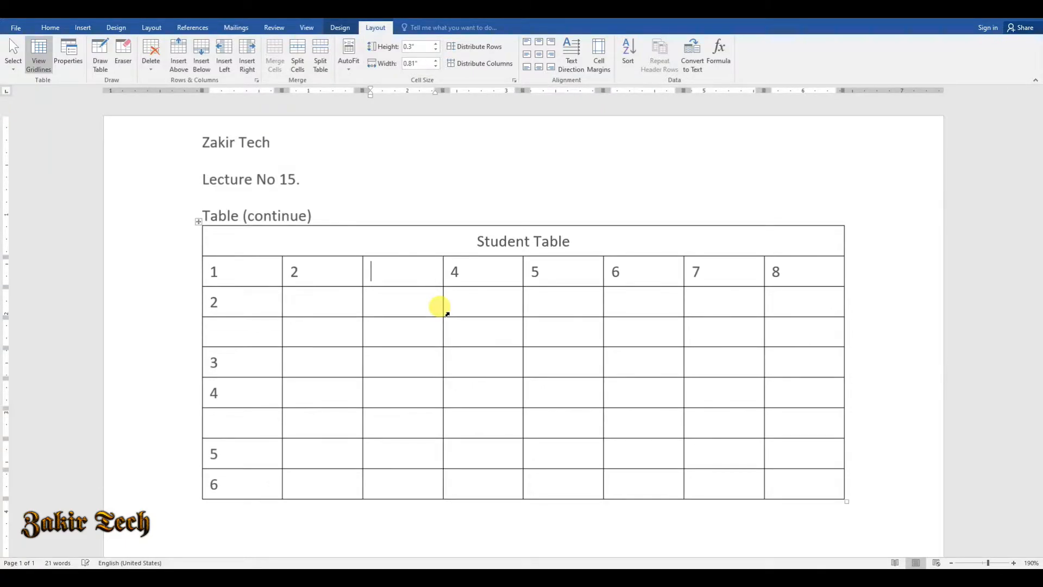
key("ctrl+z")
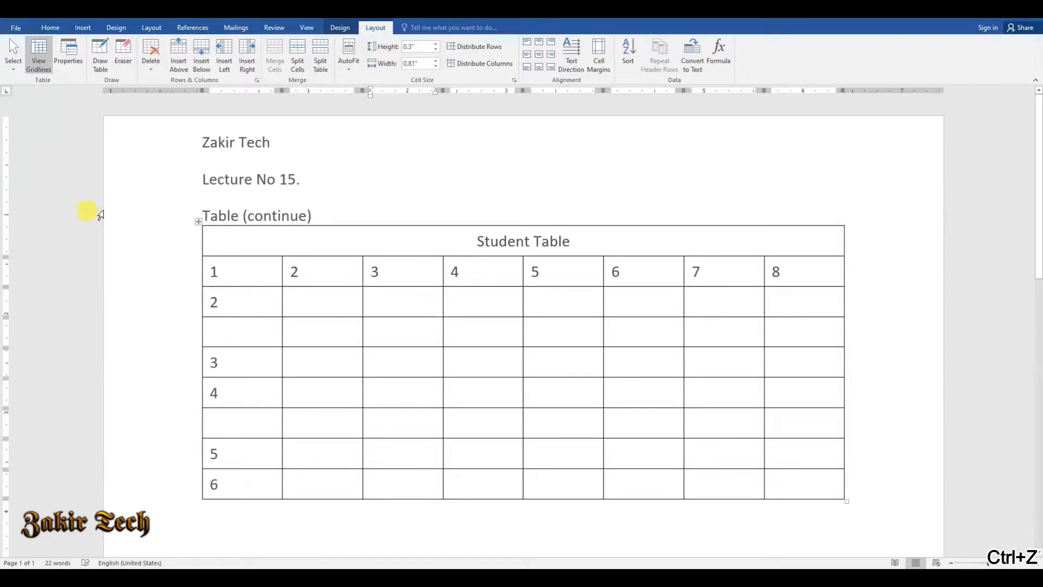
- Set the Student Table's AutoFit behaviour to Fixed Column Width
left_click(349, 55)
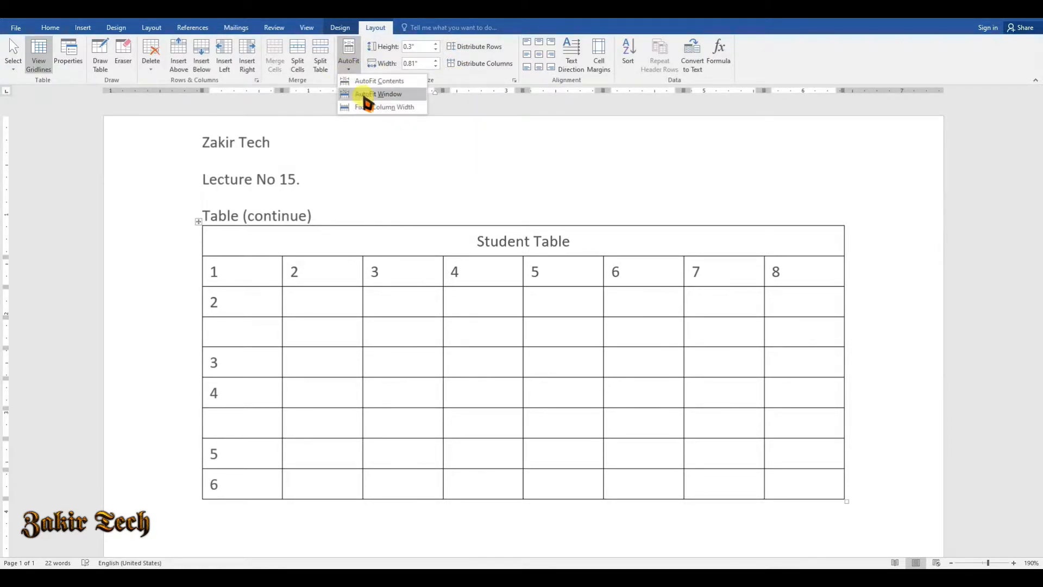
left_click(381, 107)
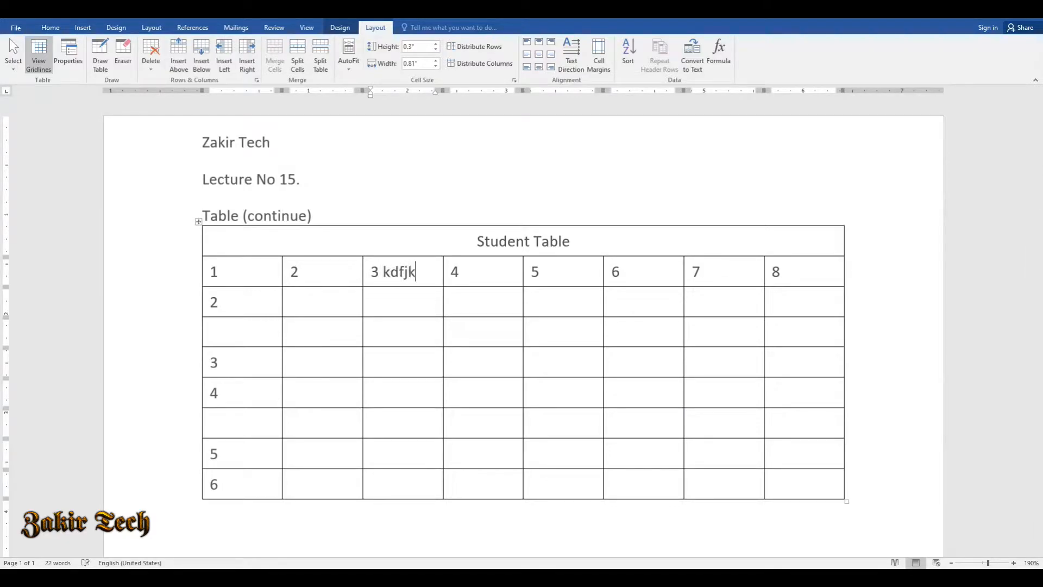
- Enter several filler words such as "dkfjdk fjdk fjdkfj" after the 3 to test text wrapping, and delete them
type("dkfjdk fjdk fjdkfj dkf")
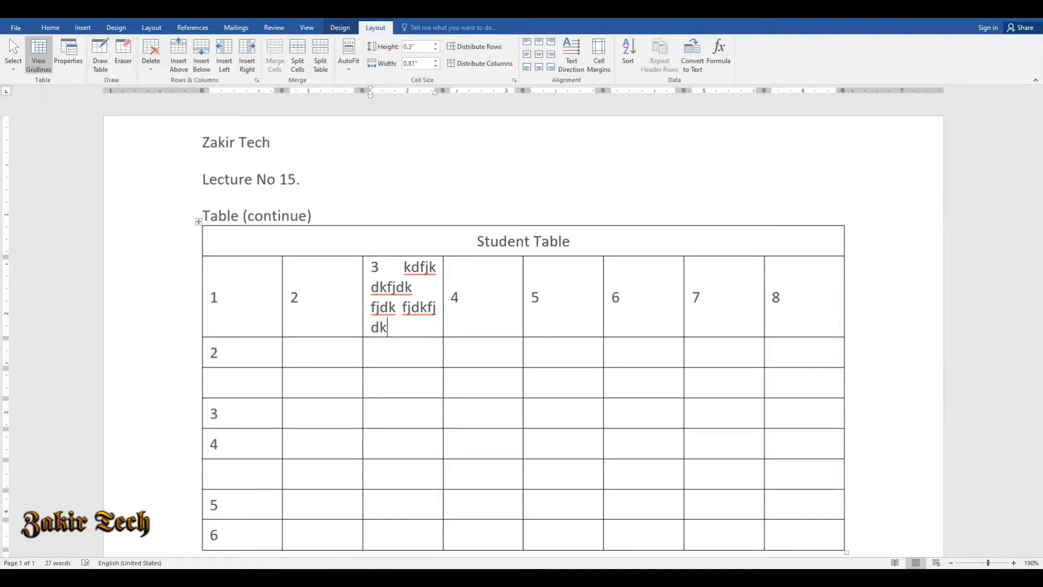
key("BackSpace")
key("BackSpace")
key("BackSpace")
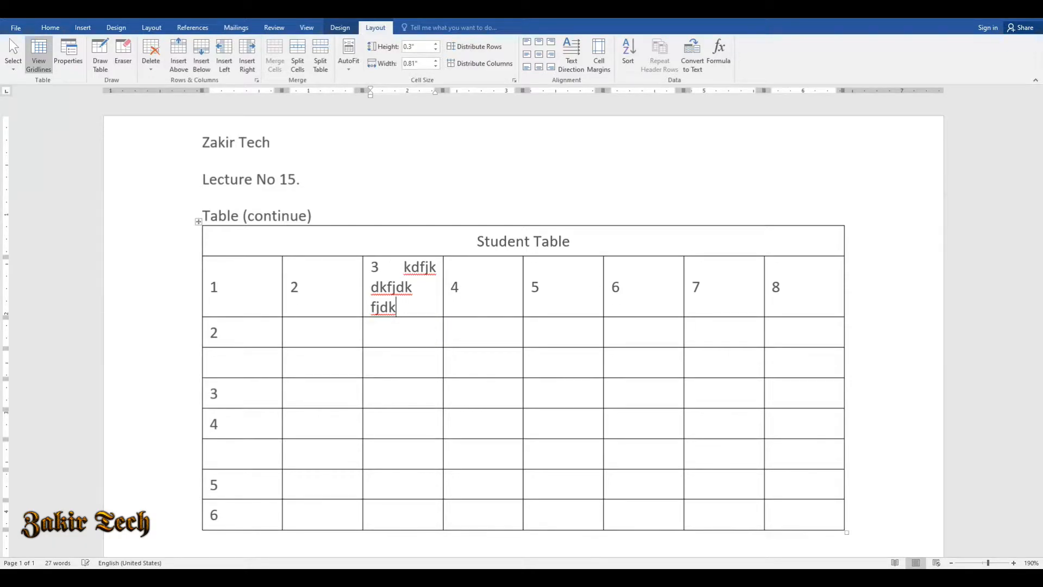
key("BackSpace")
key("BackSpace")
key("BackSpace")
key("BackSpace")
key("BackSpace")
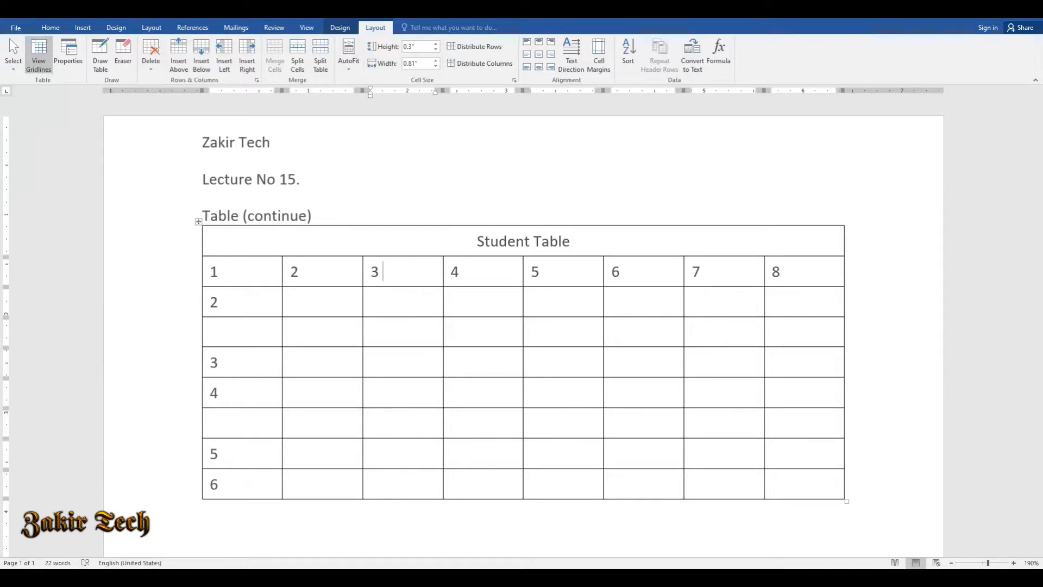
- Select the whole Student Table, try taller and shorter rows, and set the row height to 0.1"
left_click(196, 220)
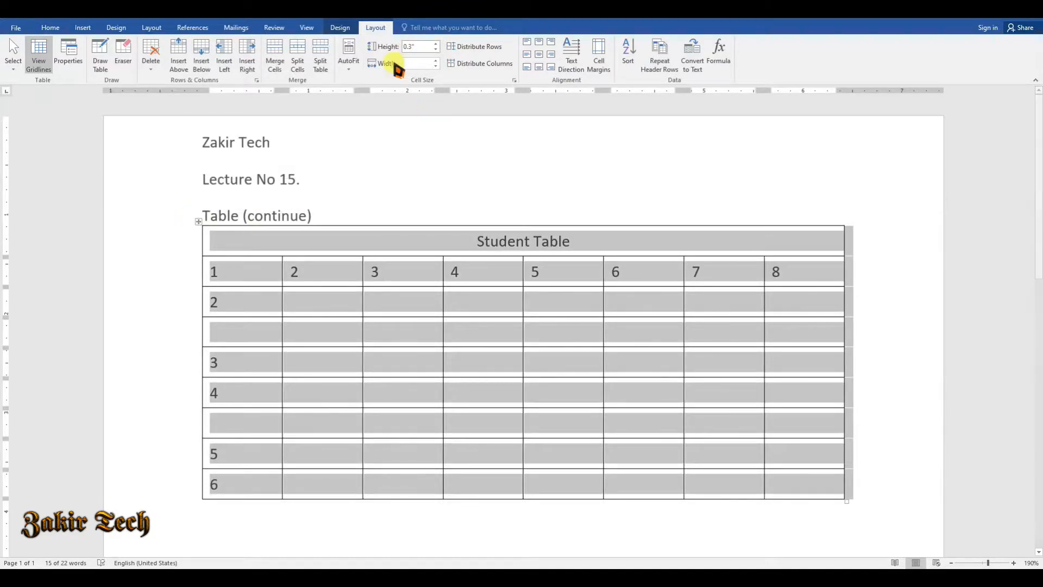
left_click(436, 43)
left_click(435, 43)
left_click(436, 49)
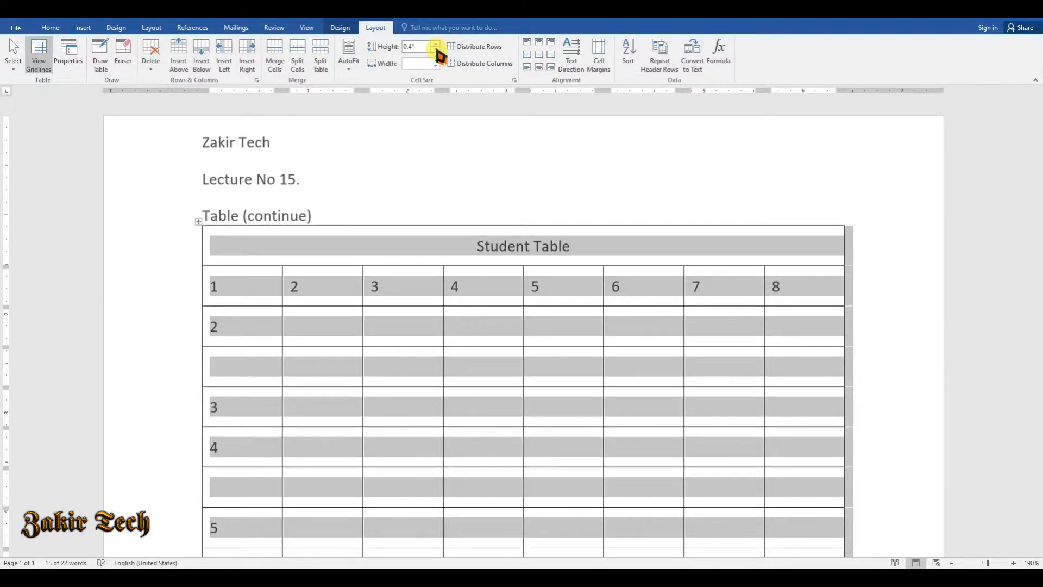
left_click(435, 50)
left_click(435, 49)
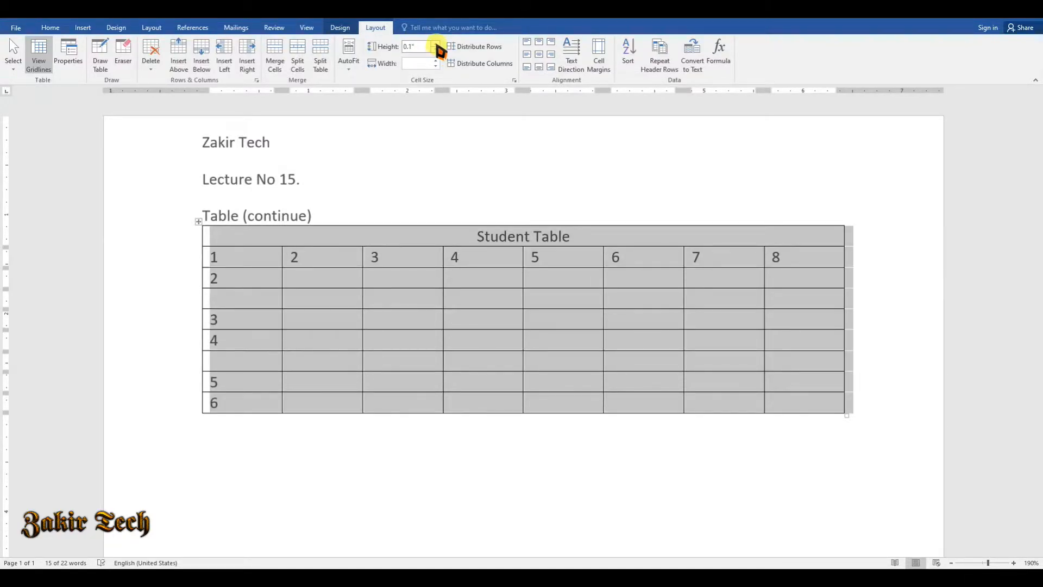
left_click(436, 44)
left_click(435, 43)
left_click(436, 43)
left_click(435, 43)
left_click(435, 44)
left_click(436, 49)
left_click(436, 49)
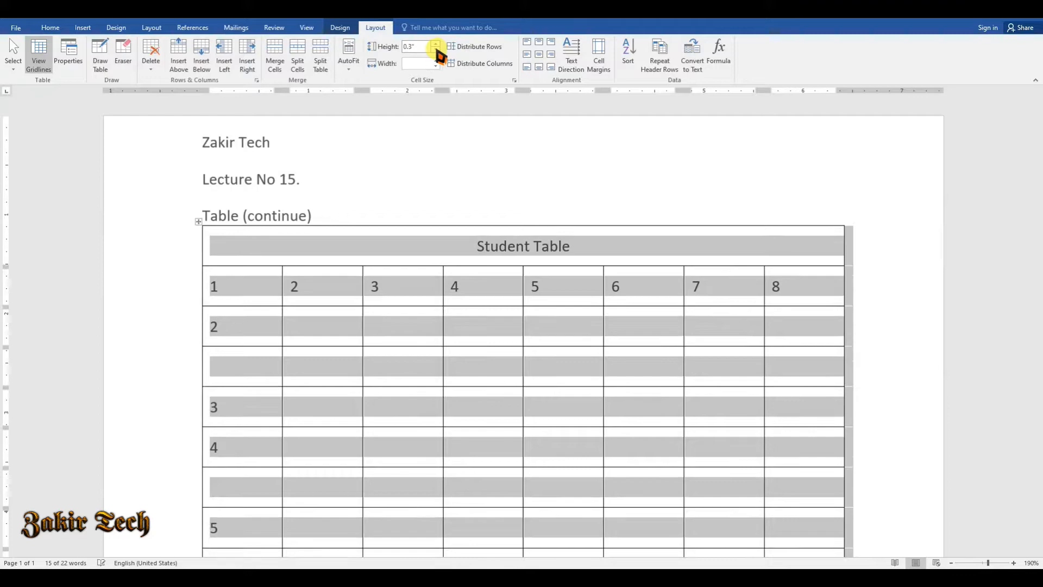
left_click(436, 50)
left_click(436, 50)
left_click(436, 49)
left_click(270, 234)
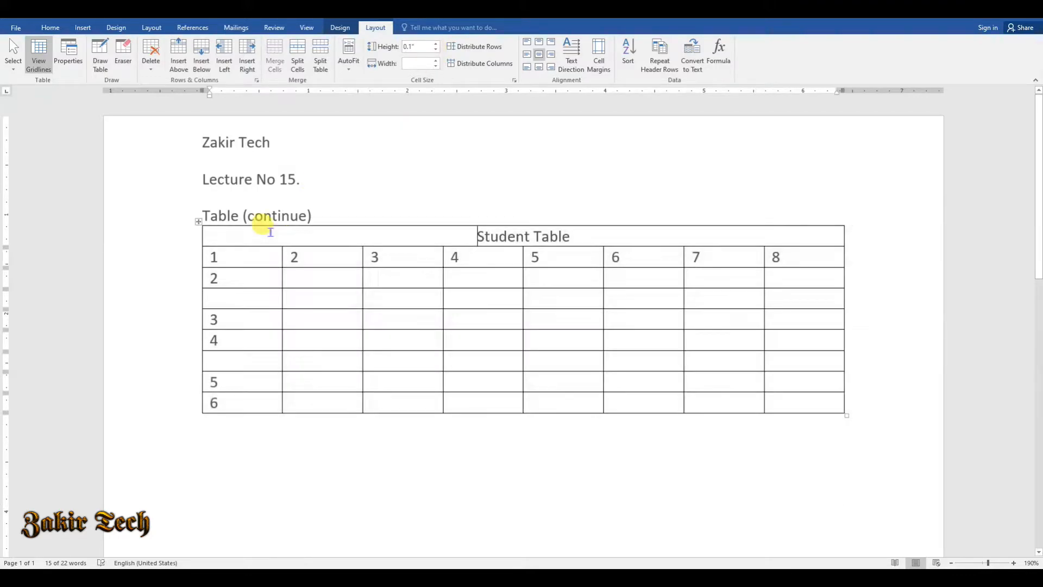
- Try taller row heights on the Student Table title row and return it to 0.1"
left_click(435, 44)
left_click(435, 44)
left_click(435, 44)
left_click(436, 49)
left_click(436, 49)
left_click(436, 49)
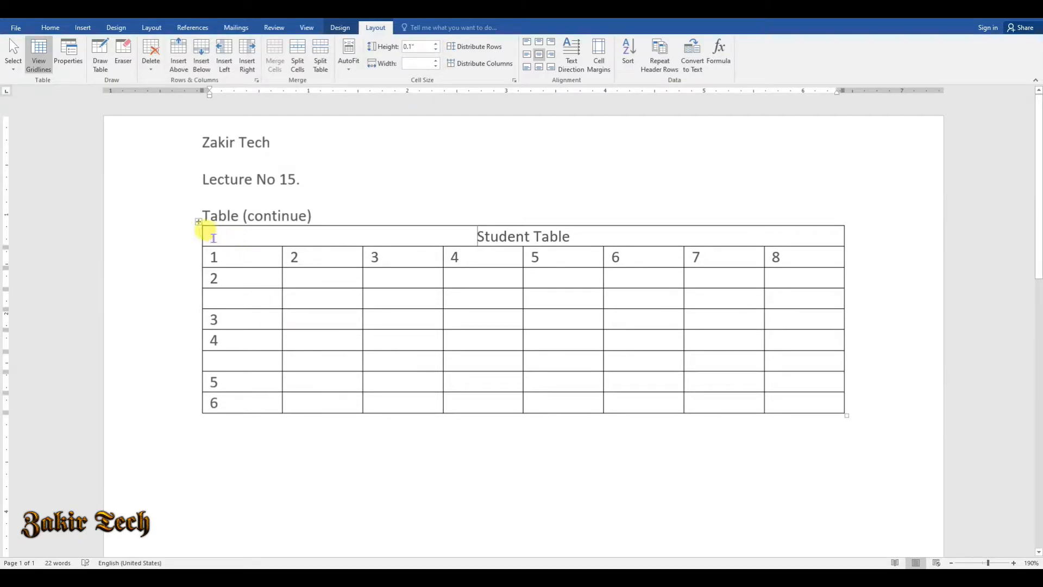
- Select the whole Student Table and set the cell width to 0.8"
left_click(198, 221)
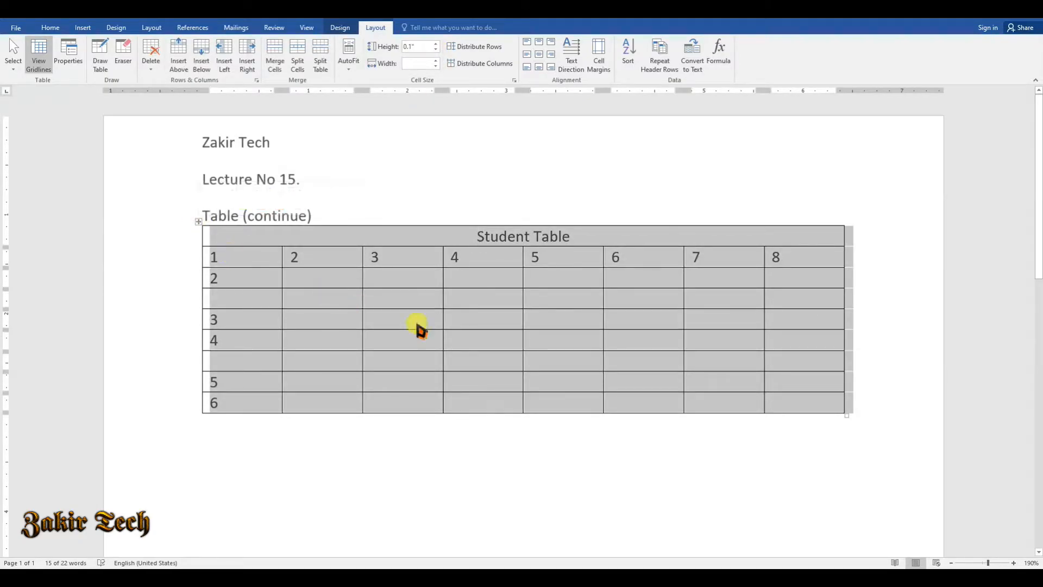
left_click(435, 61)
left_click(435, 61)
left_click(435, 61)
left_click(435, 61)
left_click(436, 61)
left_click(435, 61)
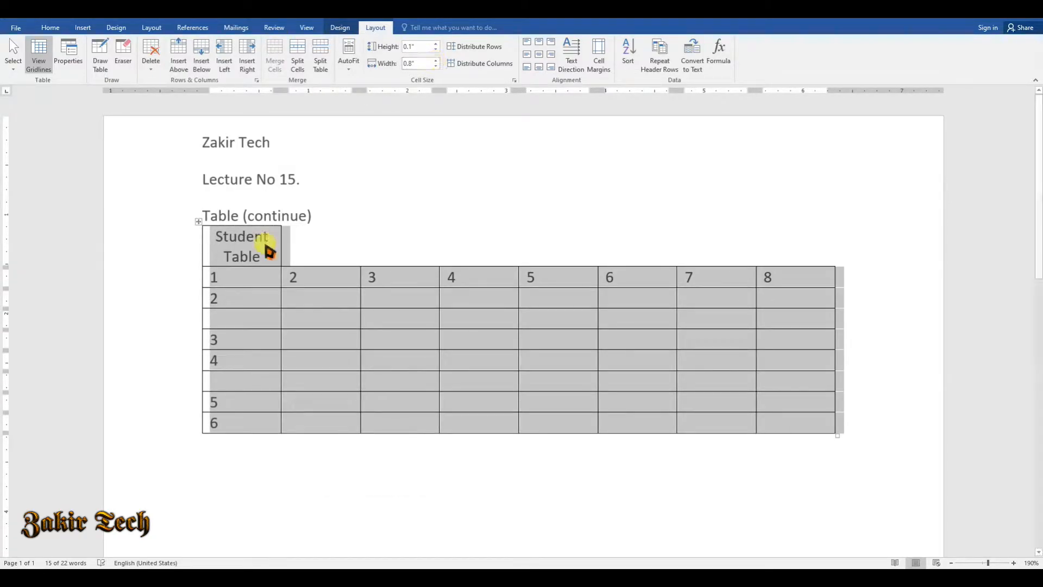
- Try larger widths for the Student Table title cell, starting with 1"
left_click(259, 252)
left_click(436, 61)
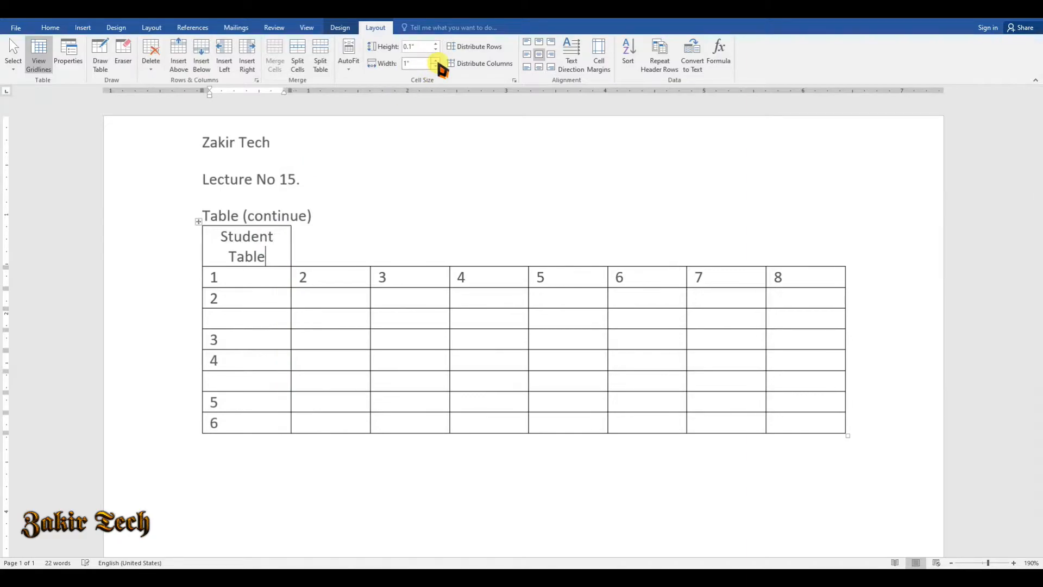
left_click(435, 61)
left_click(435, 61)
left_click(436, 61)
left_click(435, 61)
left_click(435, 61)
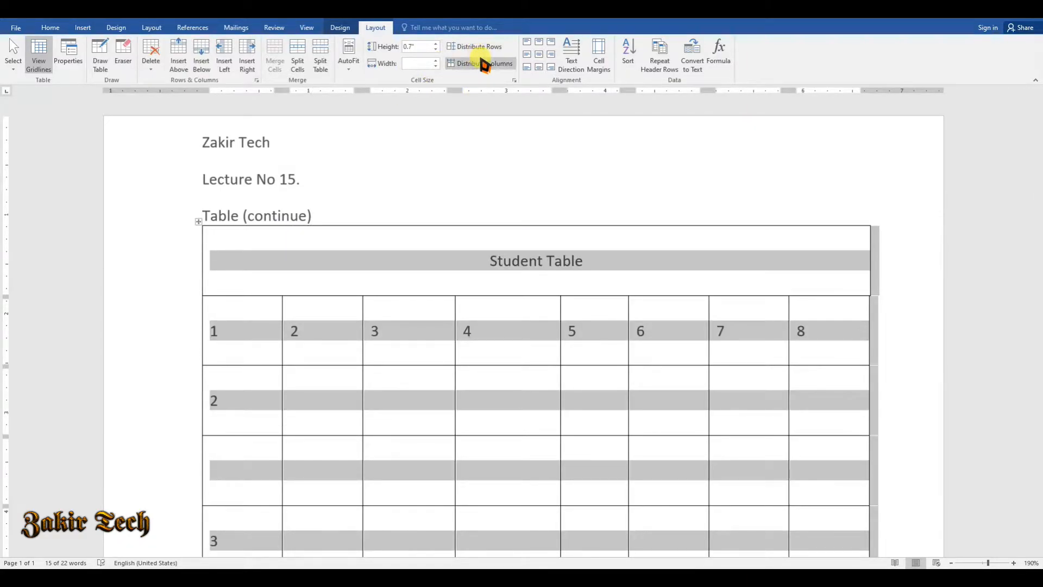
- Distribute the columns of the whole Student Table evenly and check the table
left_click(482, 64)
scroll(549, 313, "down", 5)
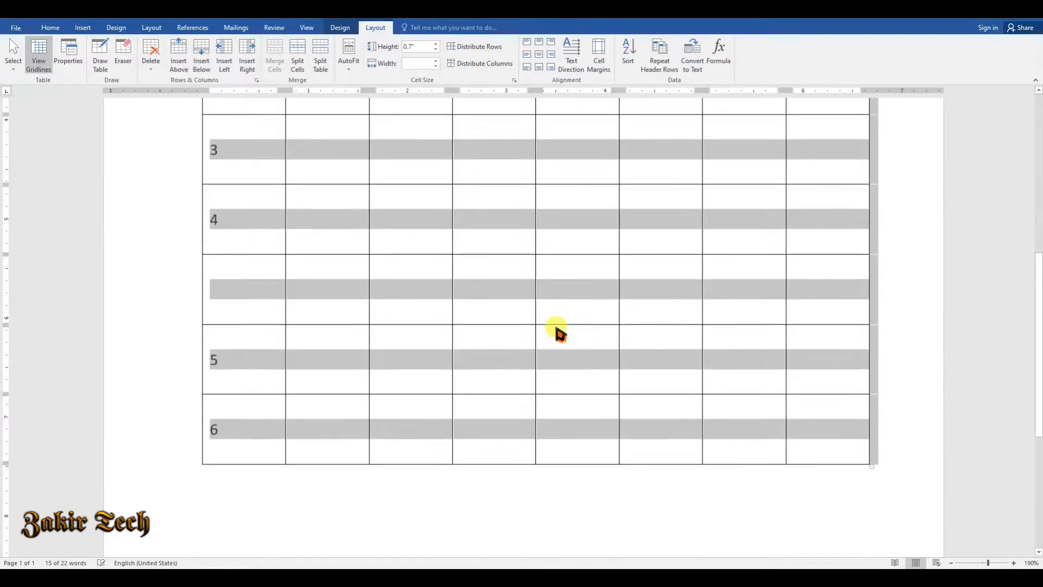
scroll(558, 333, "up", 6)
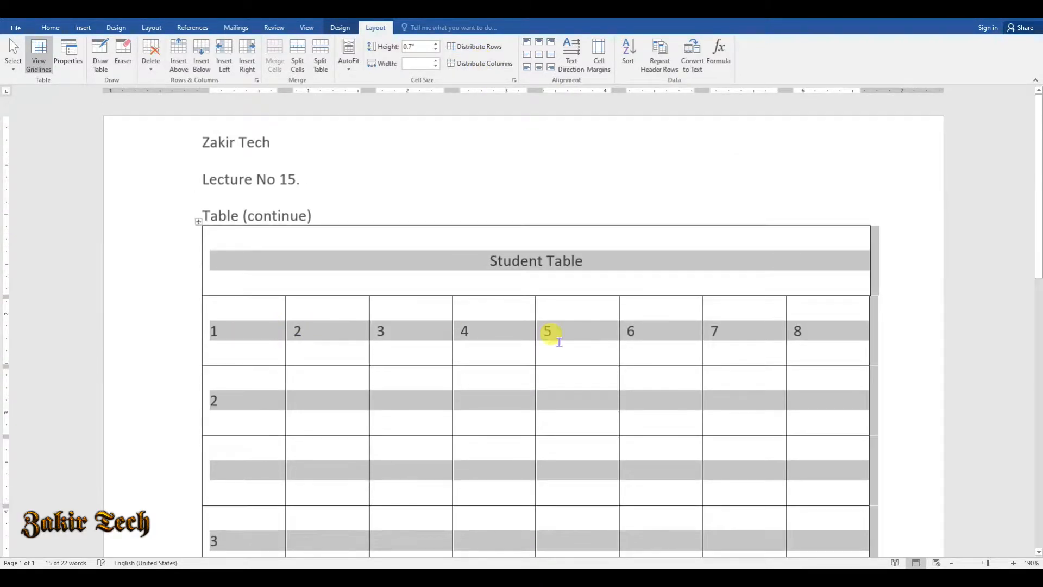
scroll(703, 431, "down", 2)
scroll(718, 443, "up", 3)
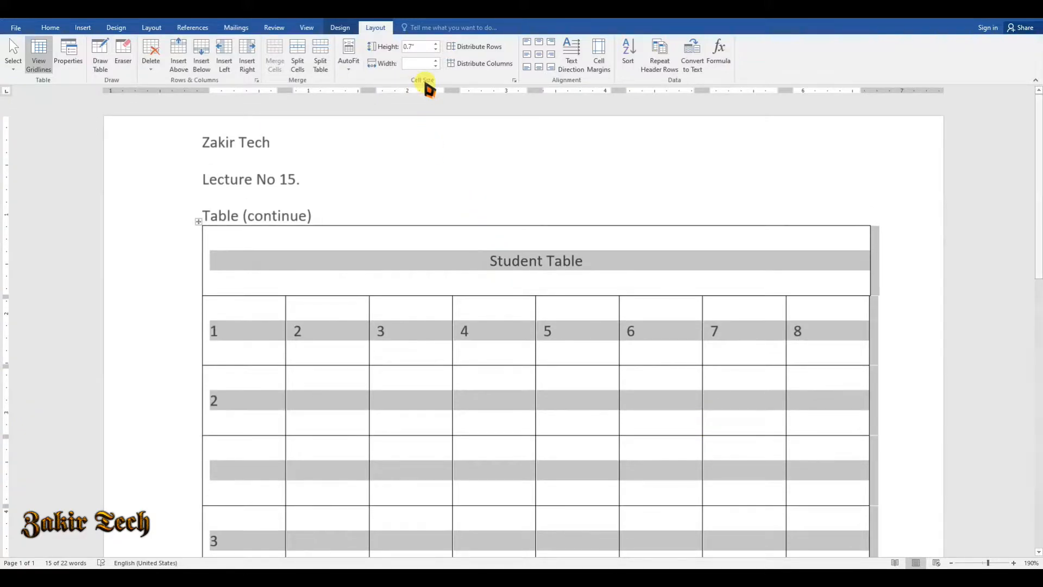
- Make the column widths uneven by widening columns 1 and 2 and narrowing columns 3, 5 and 7
left_click_drag(452, 90, 493, 90)
left_click_drag(365, 88, 416, 88)
left_click_drag(299, 89, 346, 90)
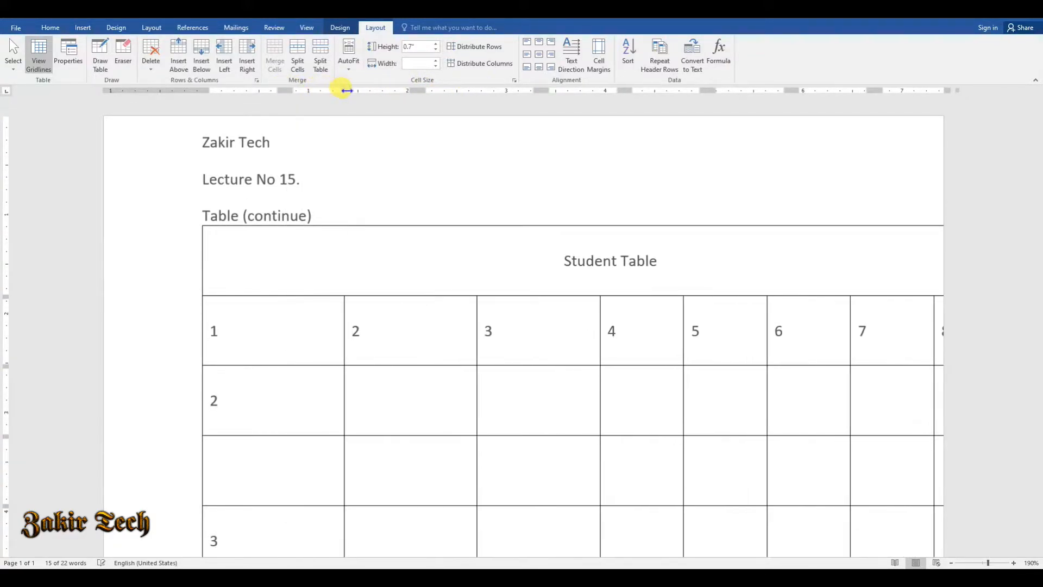
left_click_drag(600, 90, 548, 91)
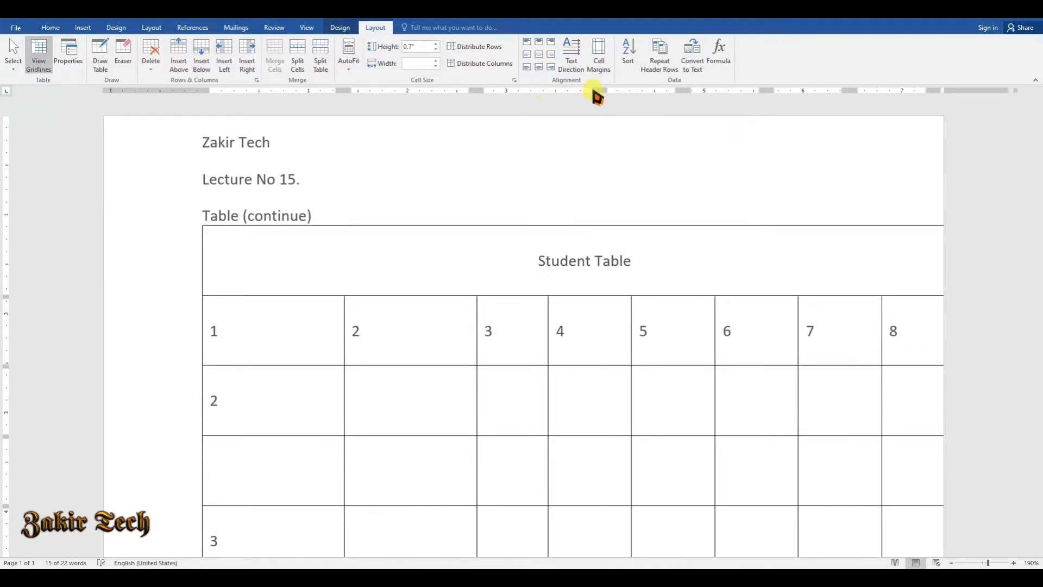
left_click_drag(715, 90, 680, 90)
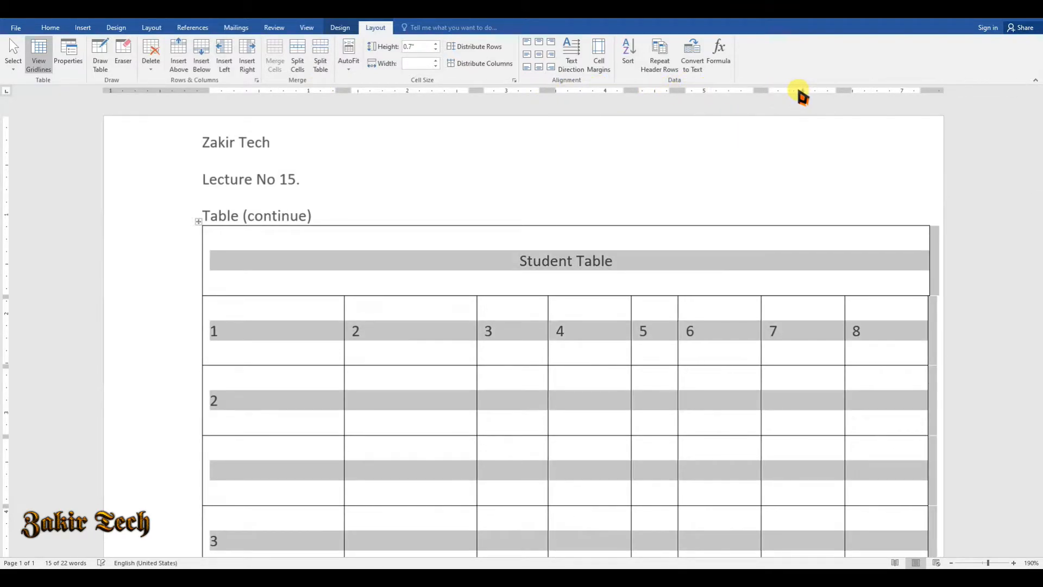
left_click_drag(845, 88, 783, 90)
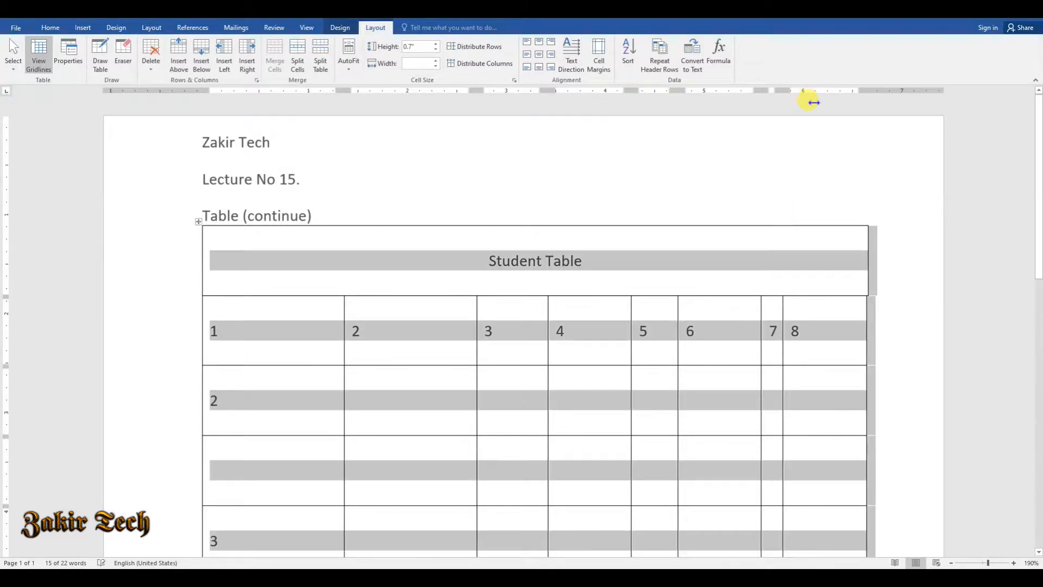
- Distribute both the rows and the columns of the Student Table evenly
scroll(620, 275, "down", 1)
scroll(618, 286, "down", 5)
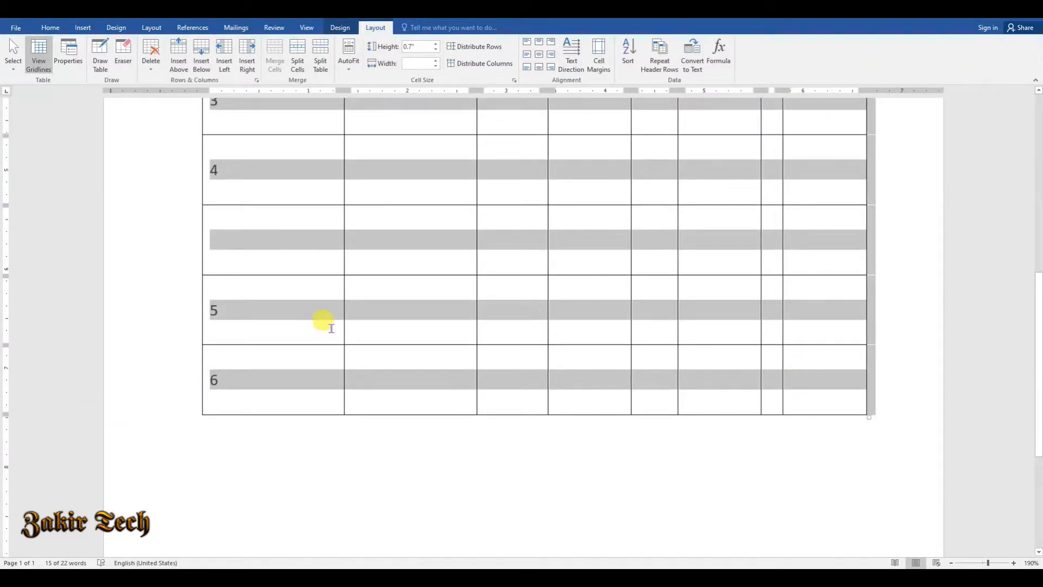
scroll(324, 329, "up", 9)
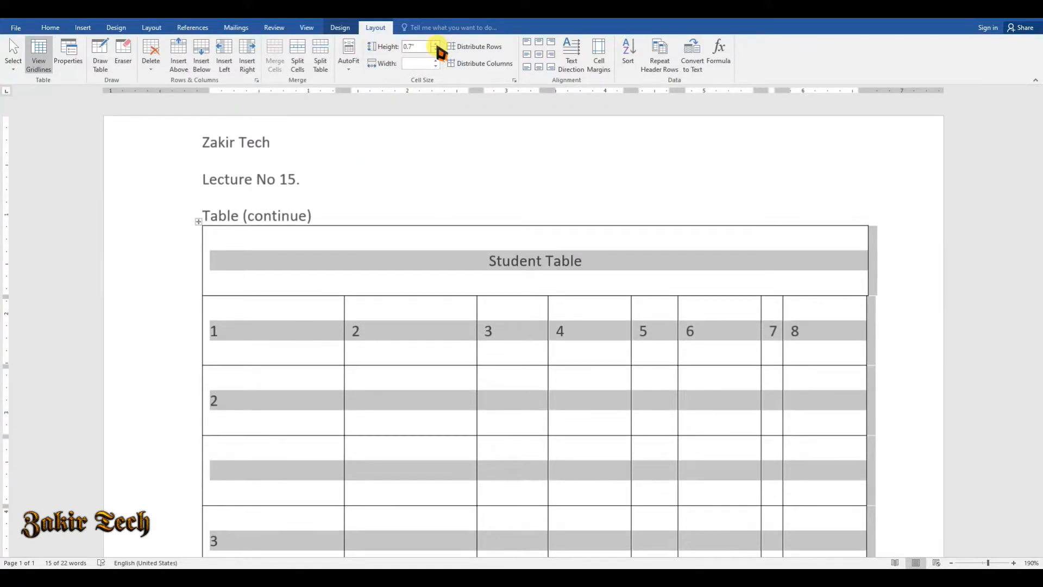
left_click(480, 49)
left_click(486, 62)
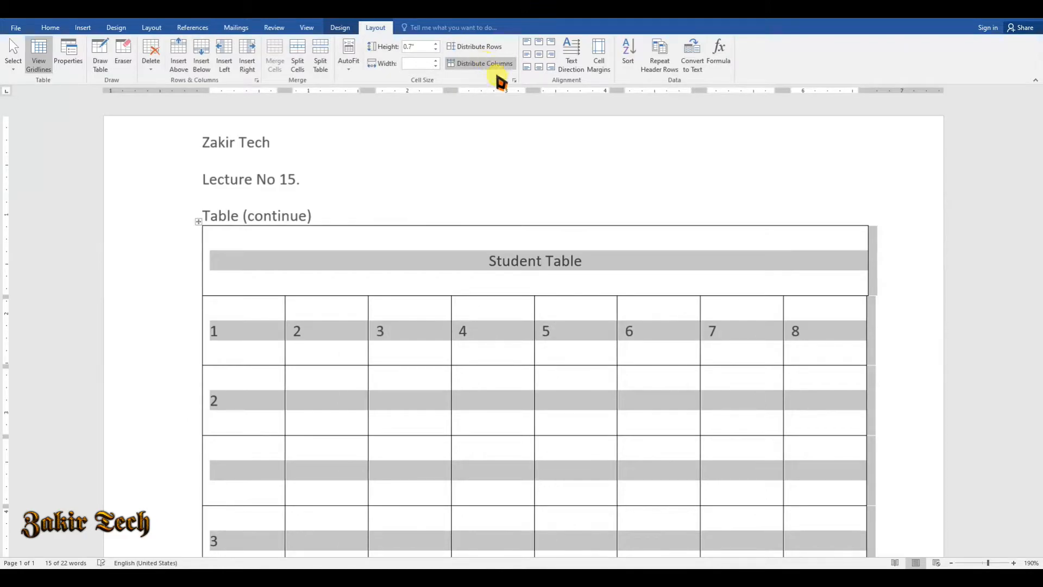
scroll(547, 231, "down", 5)
scroll(729, 403, "down", 3)
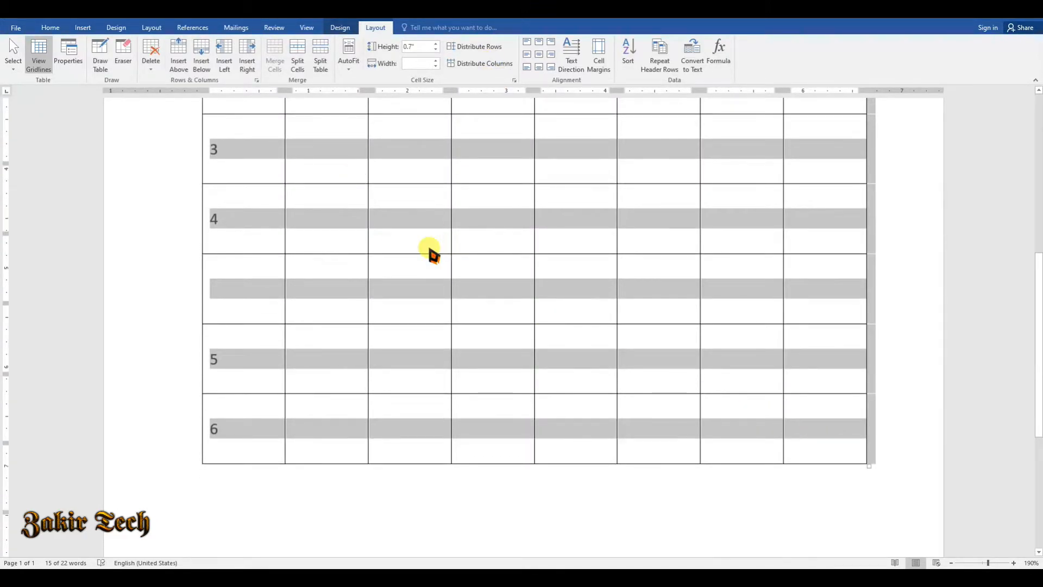
scroll(428, 242, "up", 8)
- Try the top, middle and bottom cell alignments with left, centre and right placement on the whole Student Table
scroll(428, 238, "down", 3)
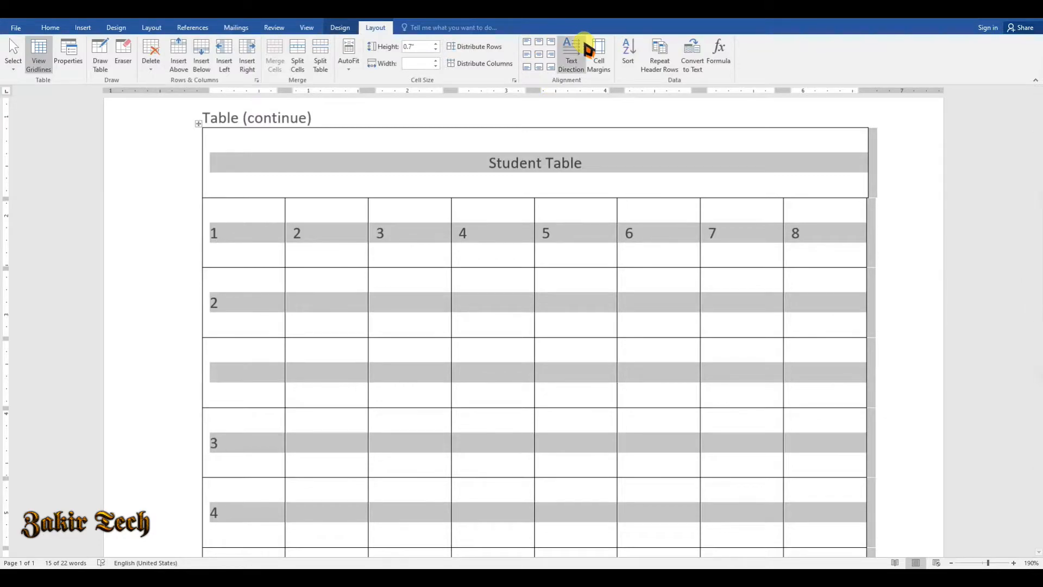
left_click(528, 43)
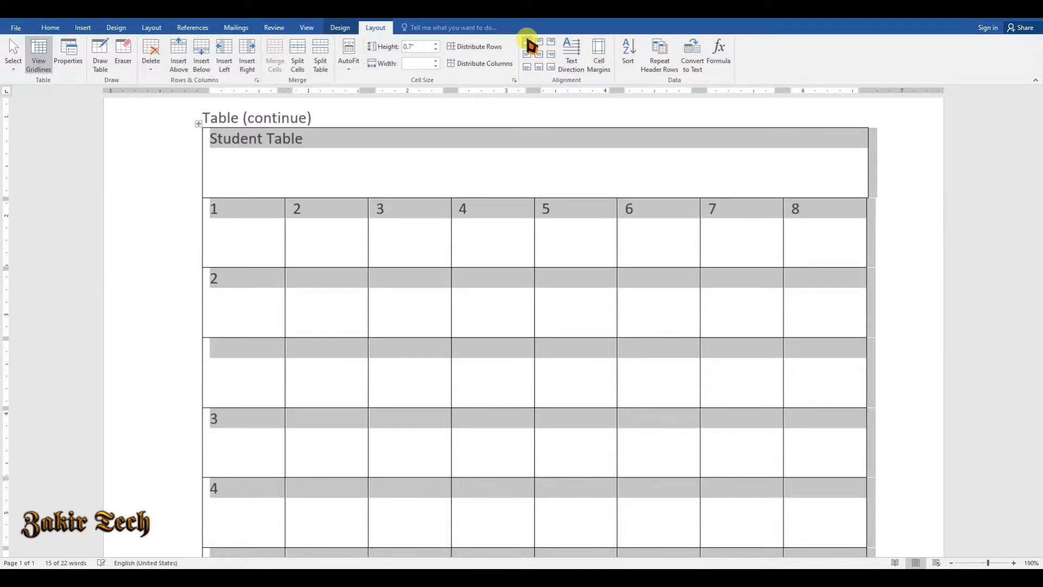
left_click(540, 46)
left_click(552, 45)
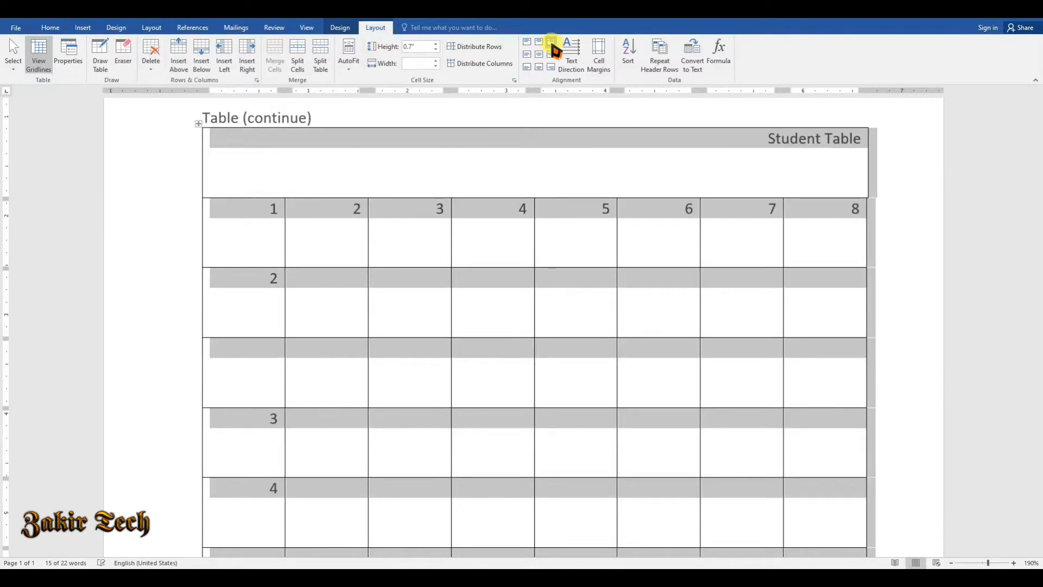
left_click(540, 54)
left_click(549, 55)
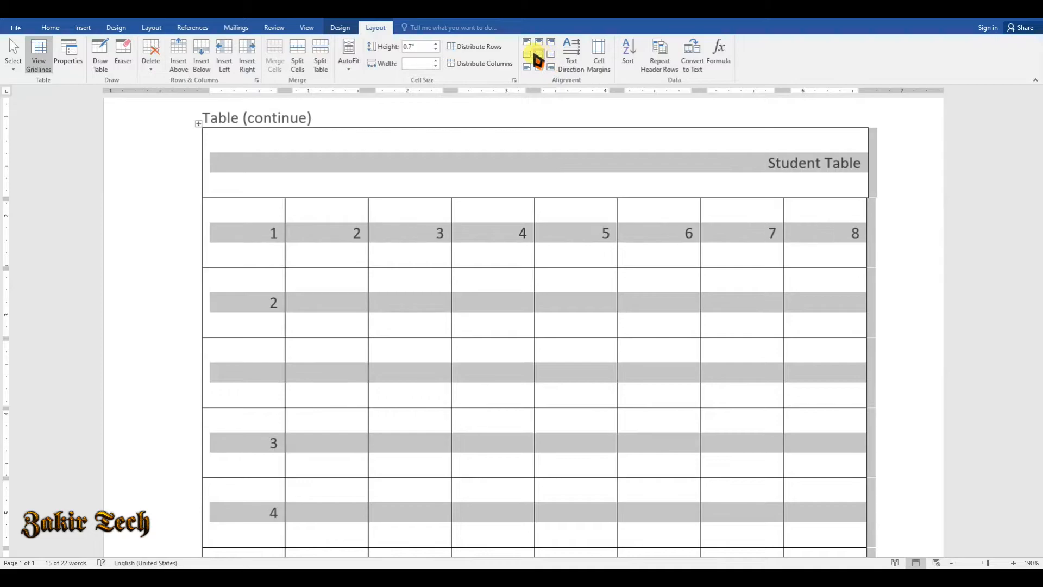
left_click(527, 54)
left_click(527, 67)
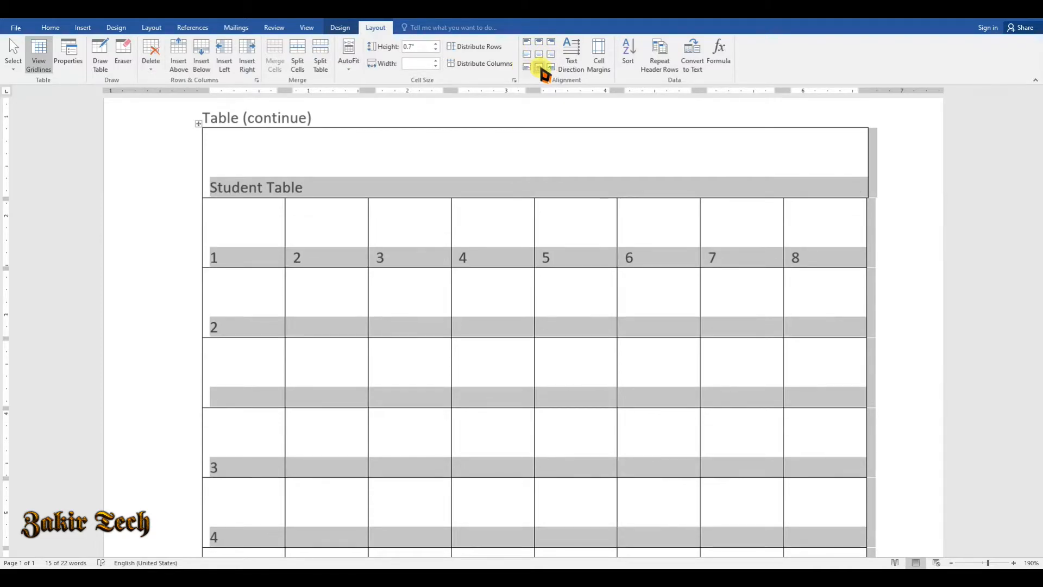
left_click(539, 67)
left_click(551, 67)
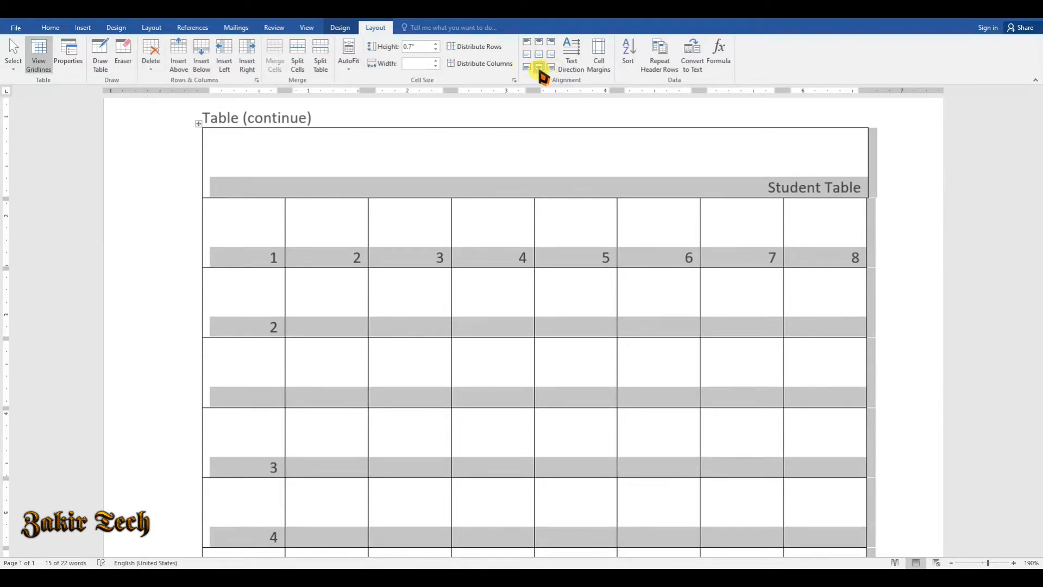
left_click(539, 67)
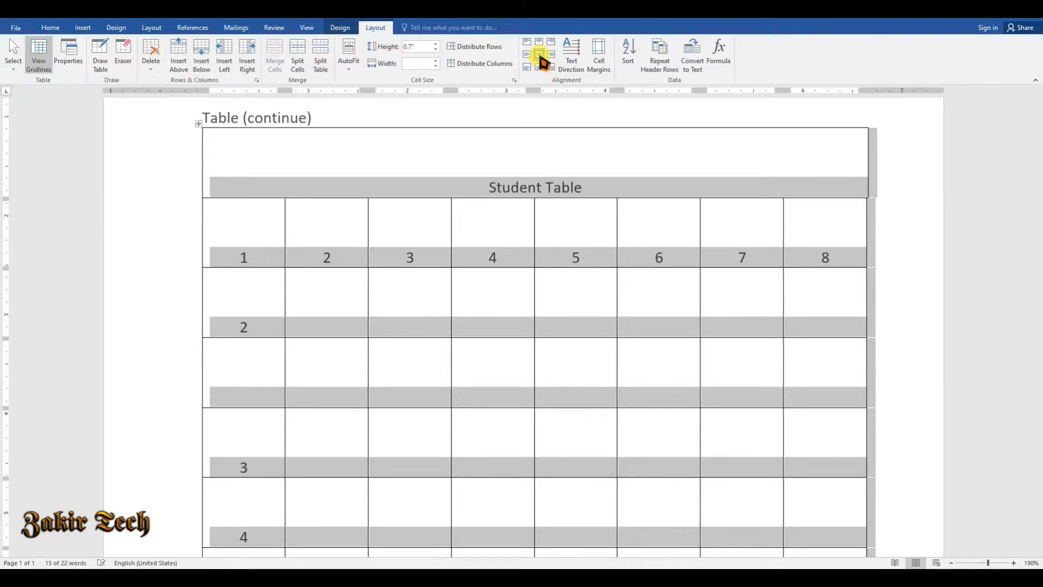
- Centre the text of all Student Table cells both horizontally and vertically
left_click(539, 55)
scroll(530, 195, "down", 2)
scroll(529, 216, "down", 2)
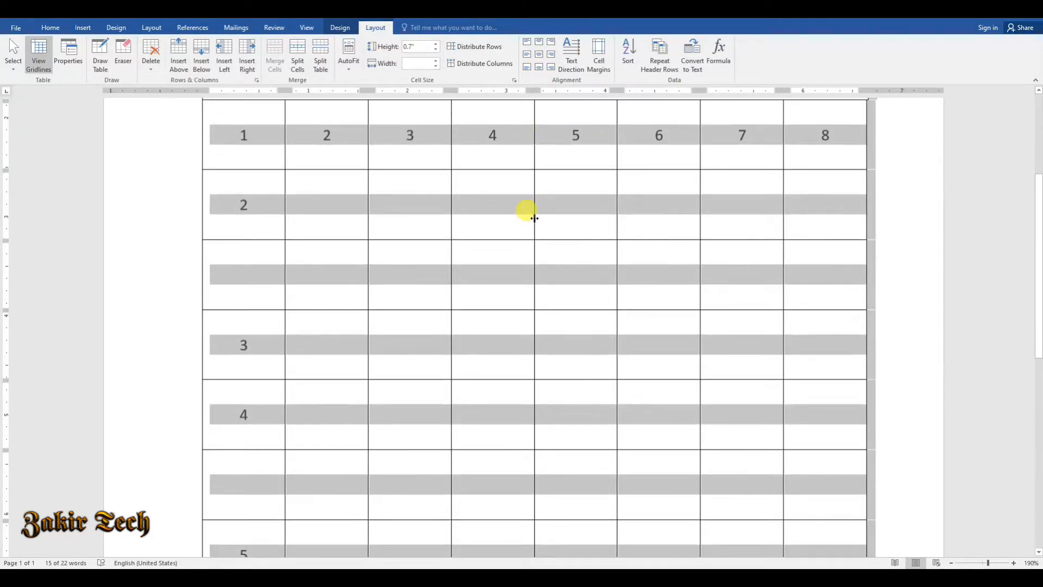
scroll(529, 215, "up", 5)
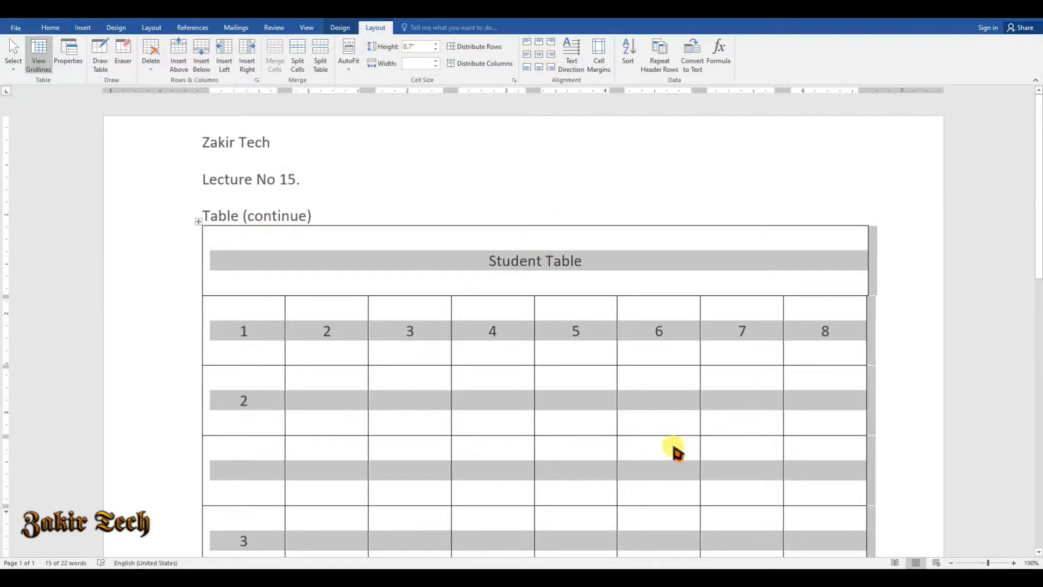
- Select the "Student Table" title text and cycle its text direction, ending on vertical text reading downward
left_click(442, 283)
left_click_drag(582, 272, 719, 296)
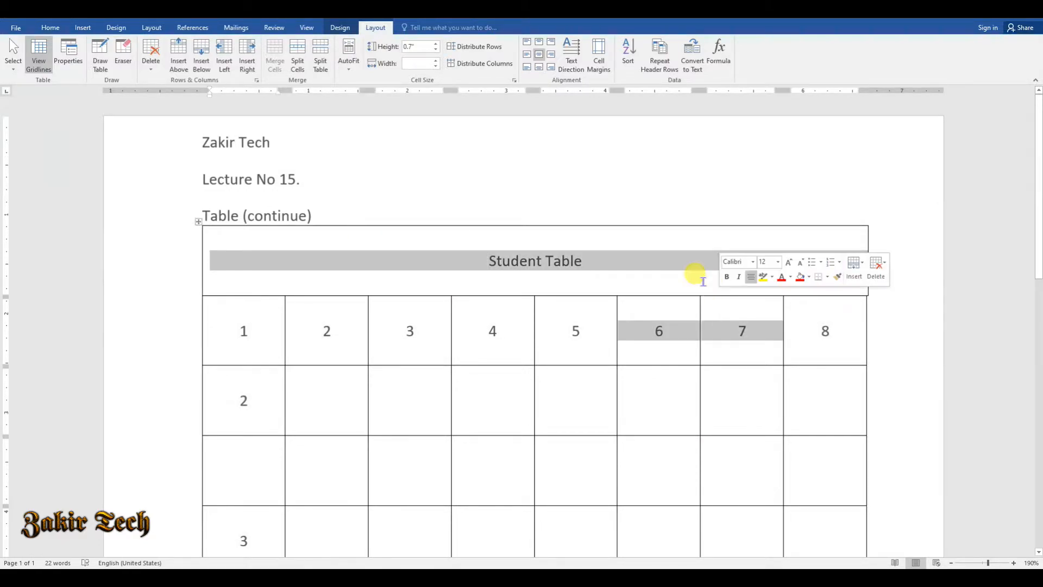
left_click(647, 261)
left_click_drag(468, 264, 630, 279)
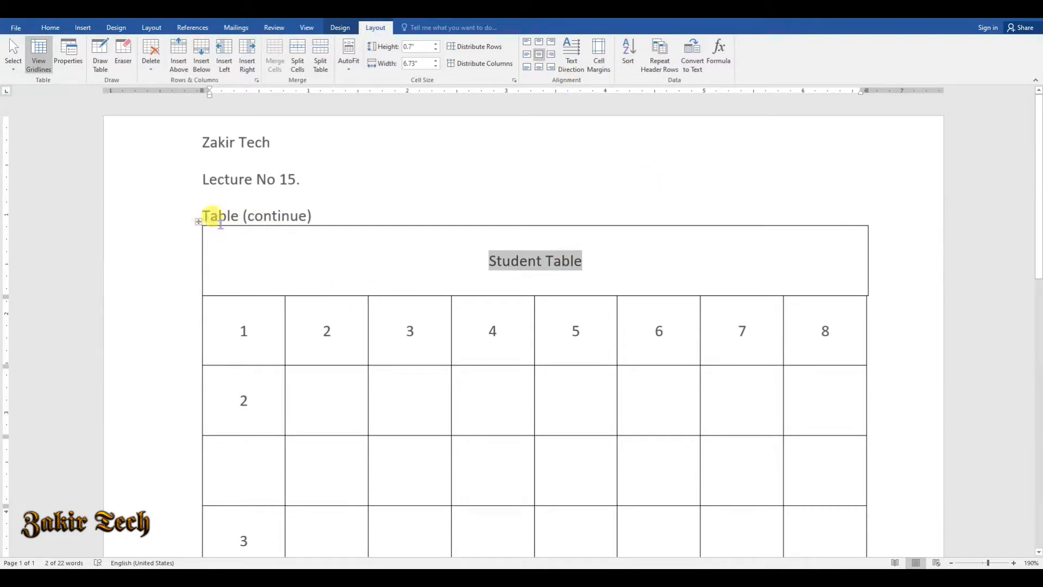
left_click(575, 64)
left_click(575, 63)
left_click(575, 62)
left_click(575, 59)
left_click(576, 61)
left_click(576, 61)
left_click(576, 61)
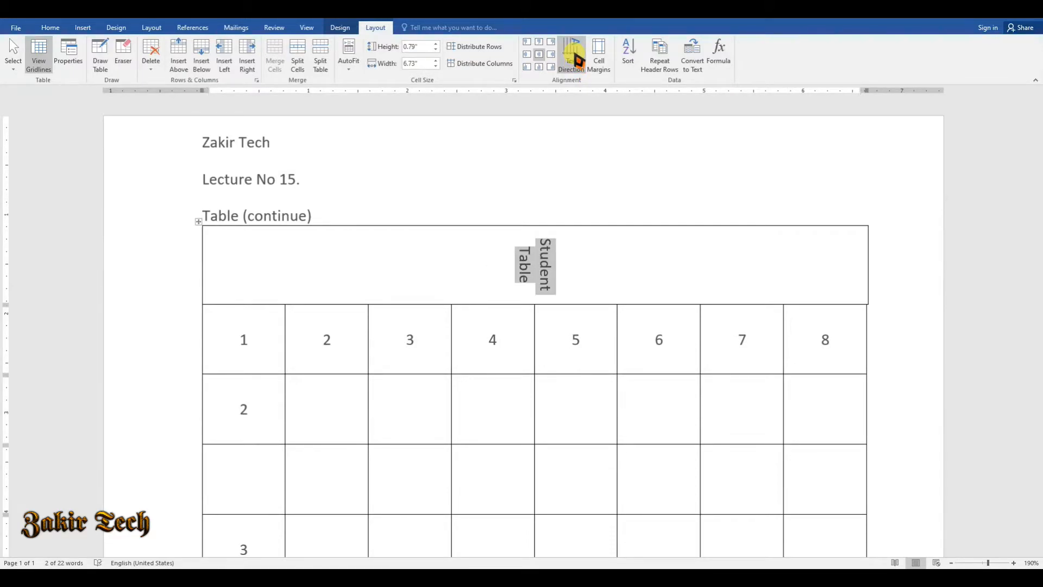
- Select the whole Student Table and cycle the text direction of all cells, ending on horizontal text
left_click(198, 221)
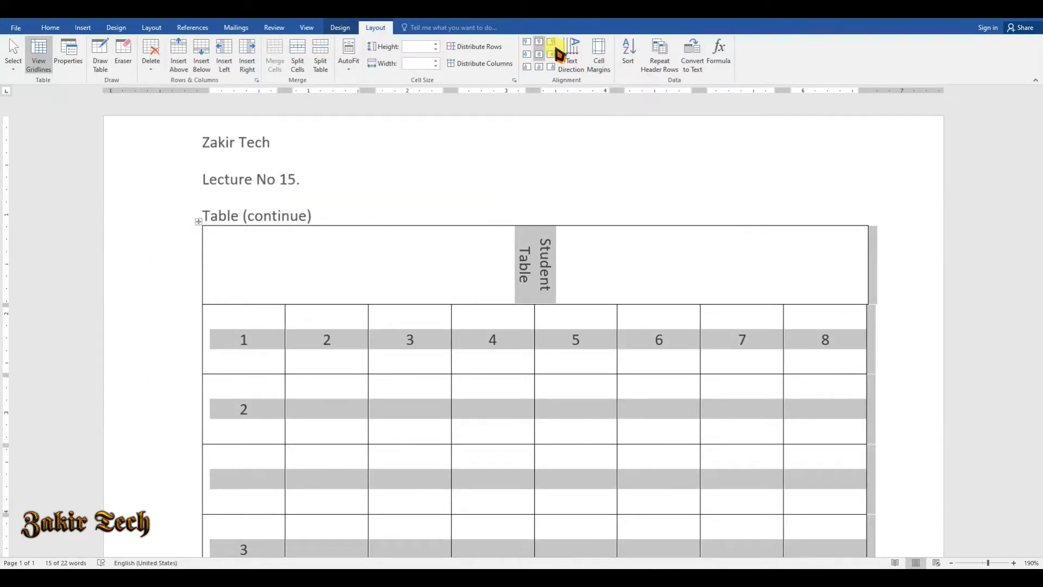
left_click(575, 63)
left_click(579, 68)
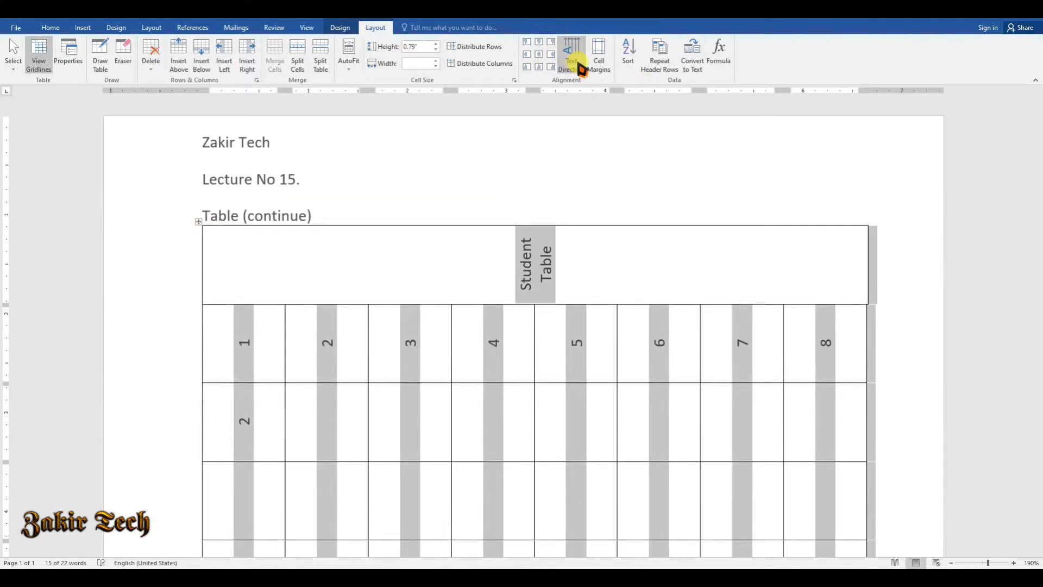
left_click(579, 66)
left_click(579, 66)
left_click(580, 66)
left_click(579, 66)
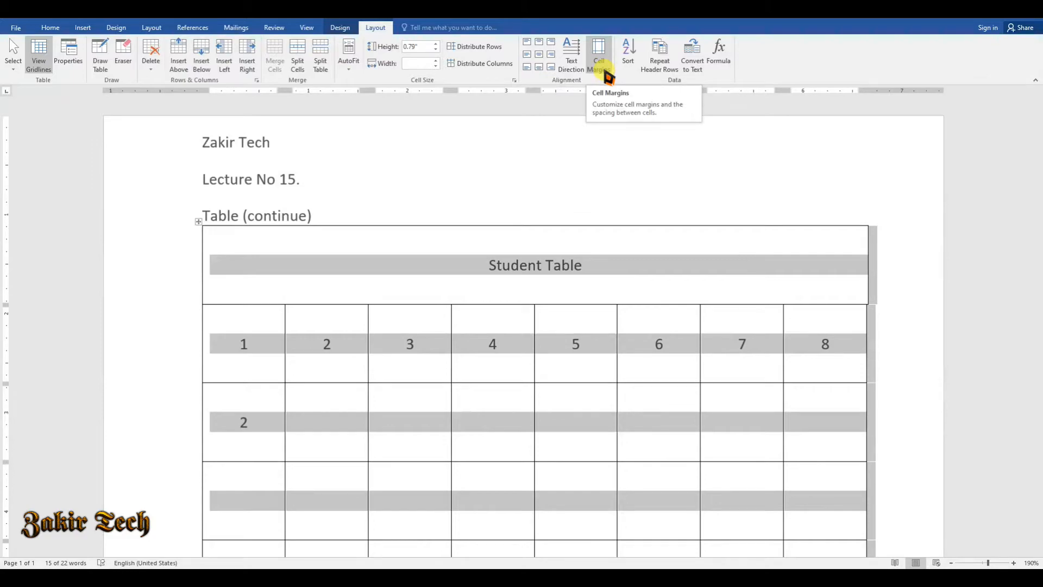
- Set the table's default top cell margin to 0.19", try the top centre alignment, and align the cells centre left
left_click(603, 71)
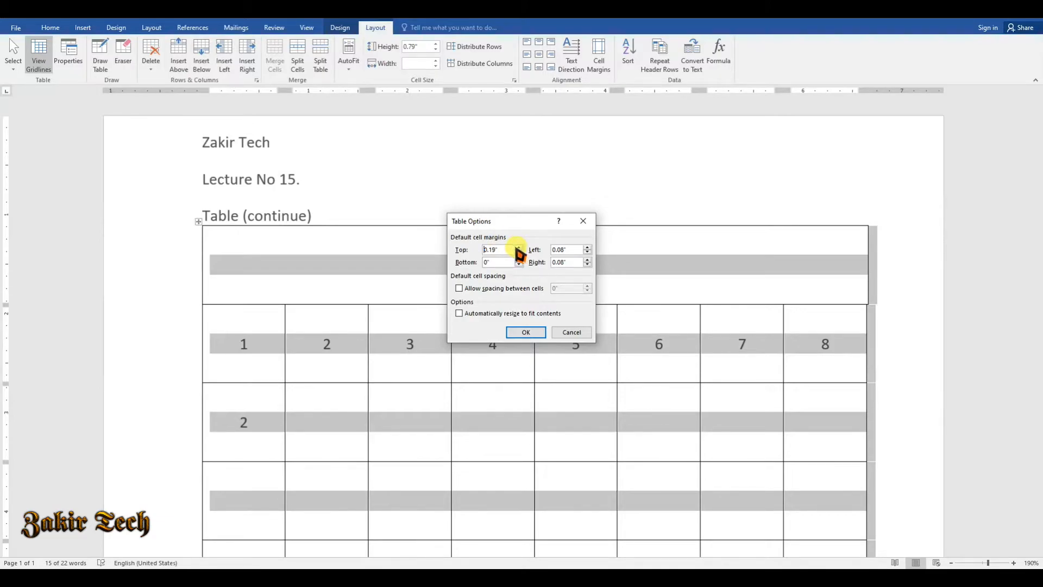
left_click(523, 332)
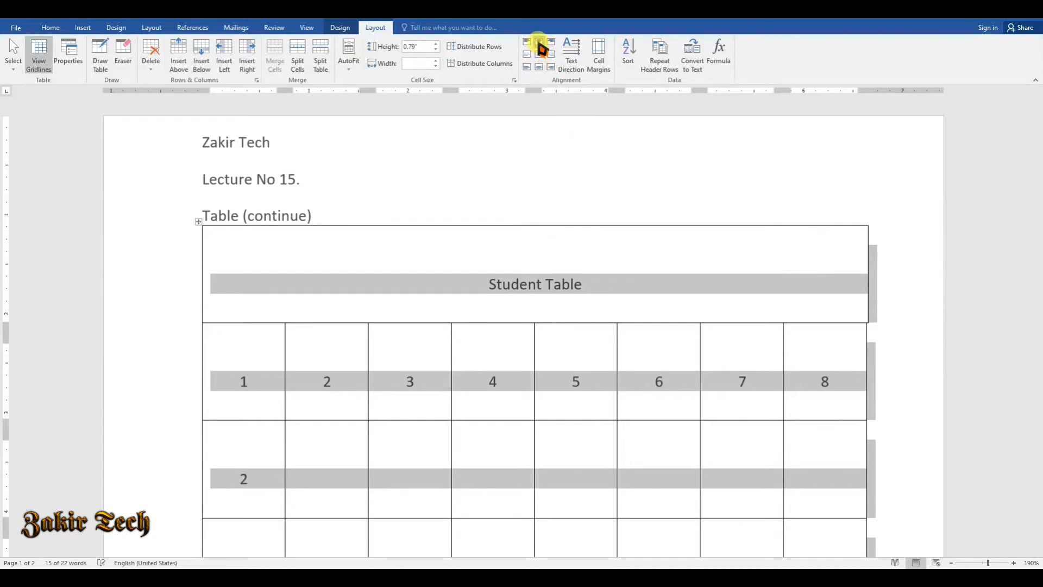
left_click(539, 42)
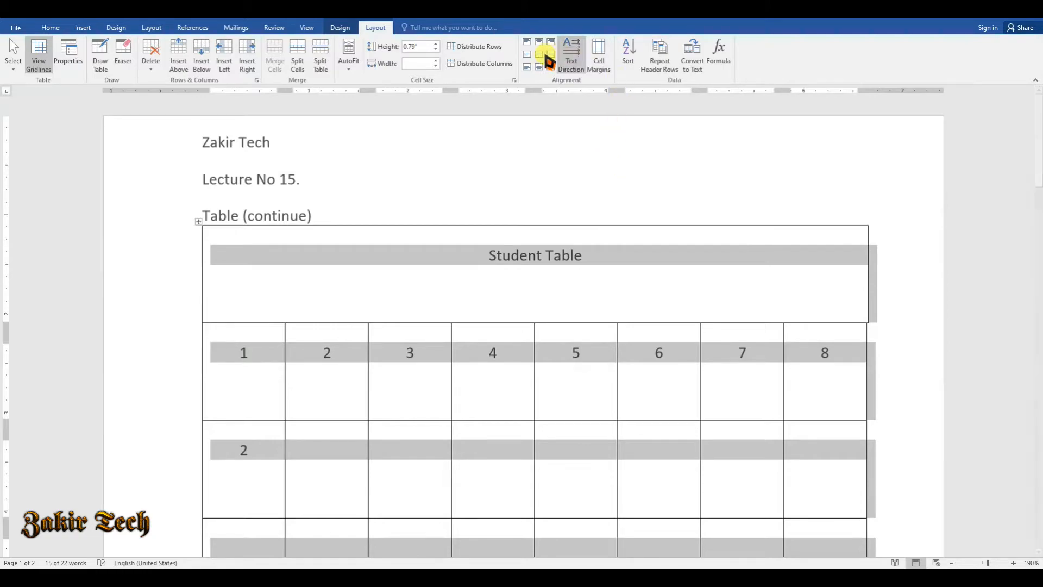
left_click(527, 54)
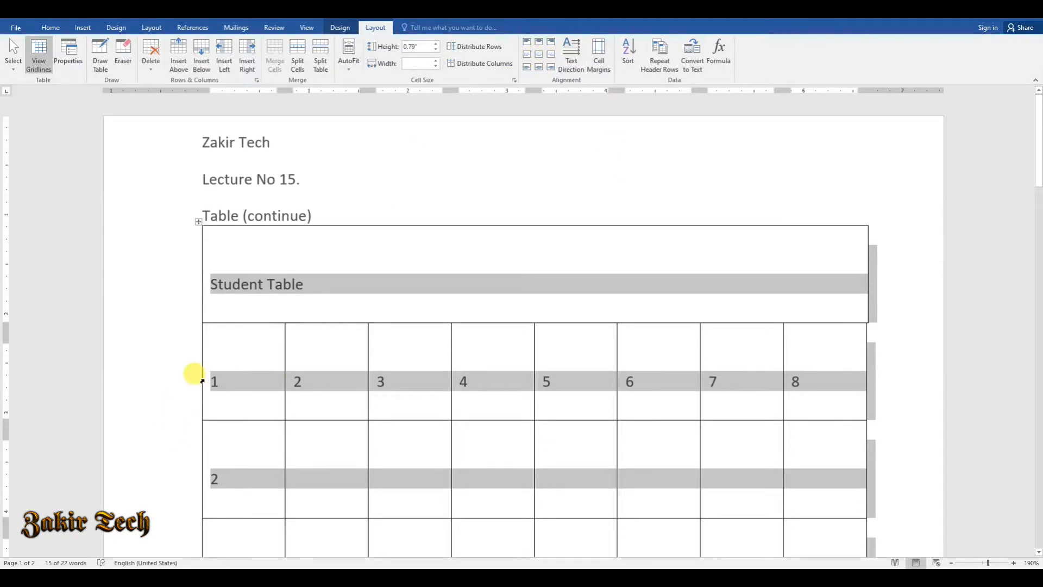
- Try the bottom centre, bottom right, centre right and centre left alignments on all Student Table cells
left_click(539, 66)
left_click(551, 66)
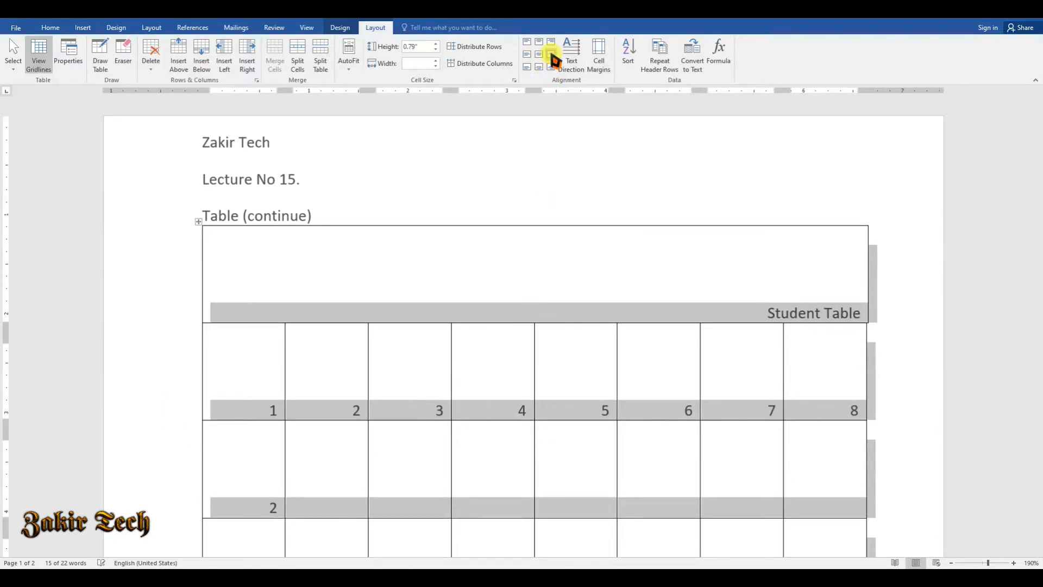
left_click(551, 55)
left_click(527, 54)
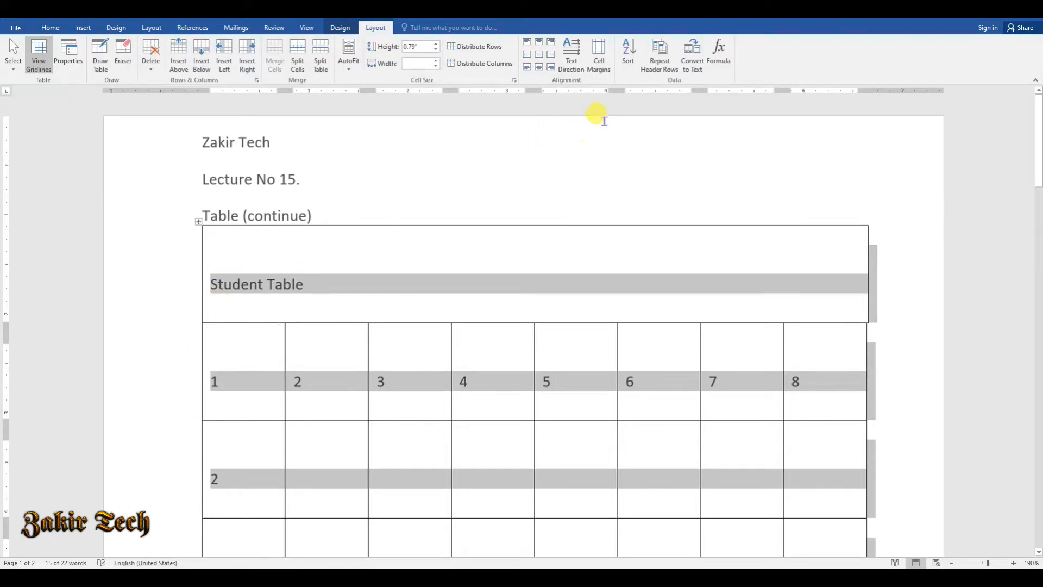
- Undo the latest alignment, cell margin and row height changes on the Student Table
key("ctrl+z")
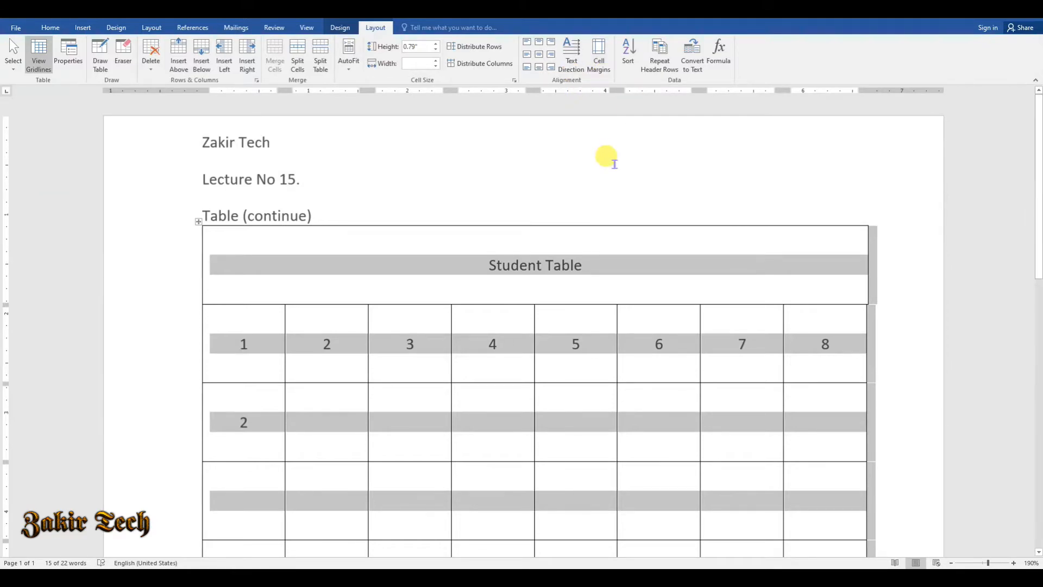
scroll(614, 165, "down", 3)
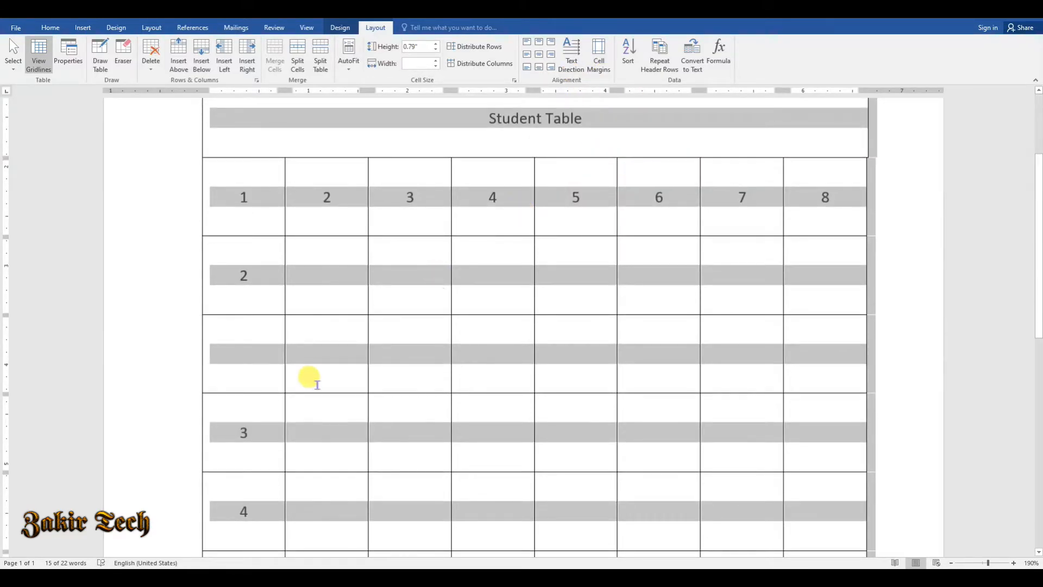
key("ctrl+z")
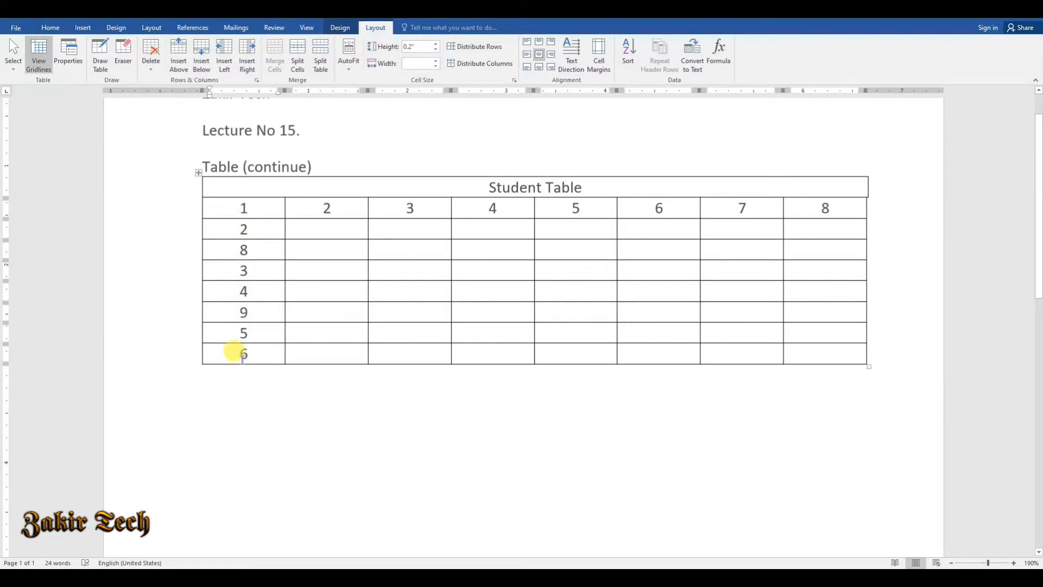
- Select the first-column numbers below the Student Table title and sort by Column 1 as numbers, ascending, with no header row
mouse_move(242, 351)
left_mouse_down()
mouse_move(233, 203)
mouse_move(256, 214)
left_mouse_up()
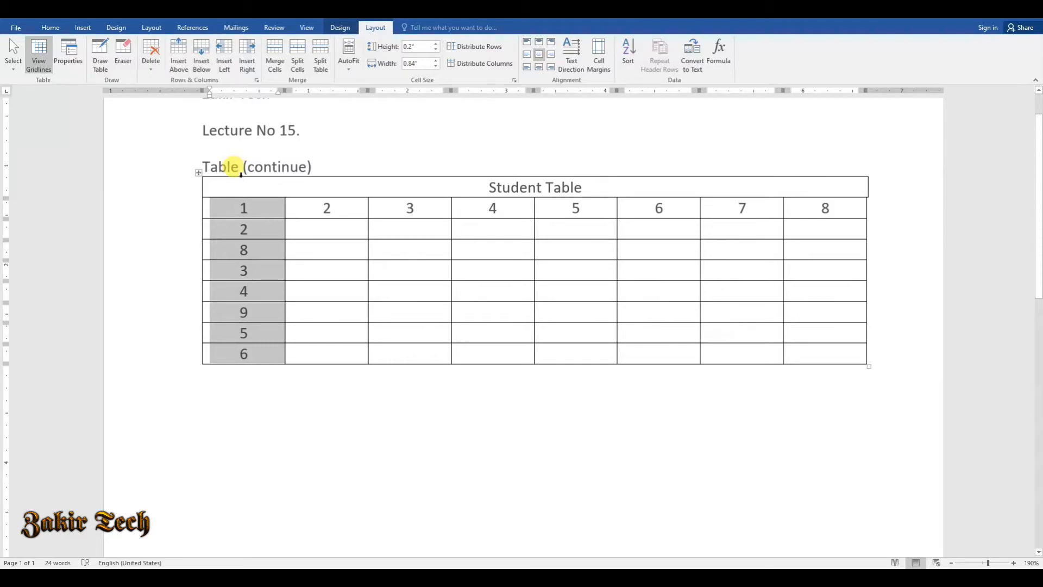
left_click(241, 175)
left_click(242, 171)
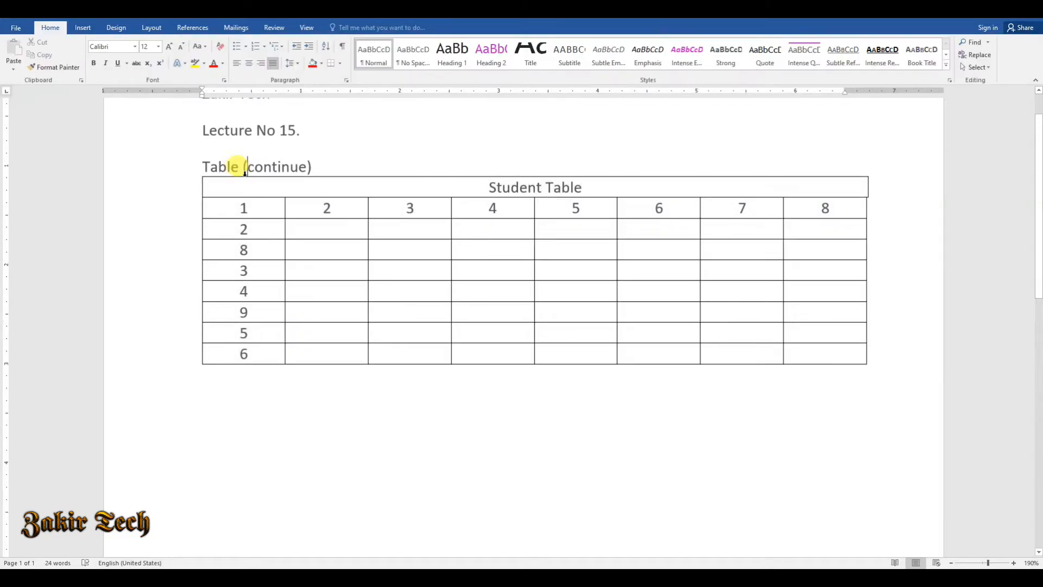
left_click(236, 205)
left_click_drag(246, 324, 226, 193)
left_click(629, 61)
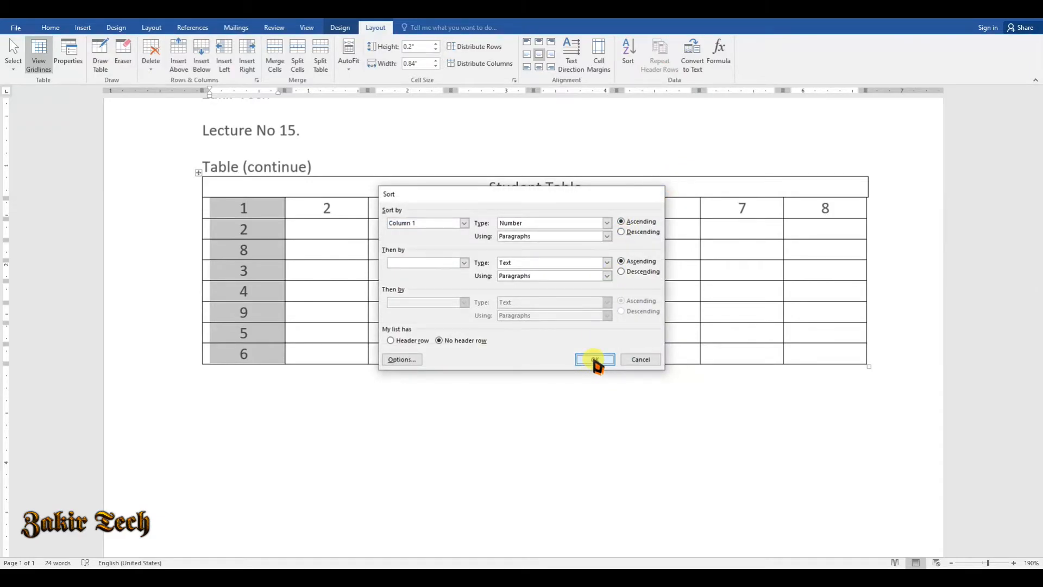
left_click(592, 359)
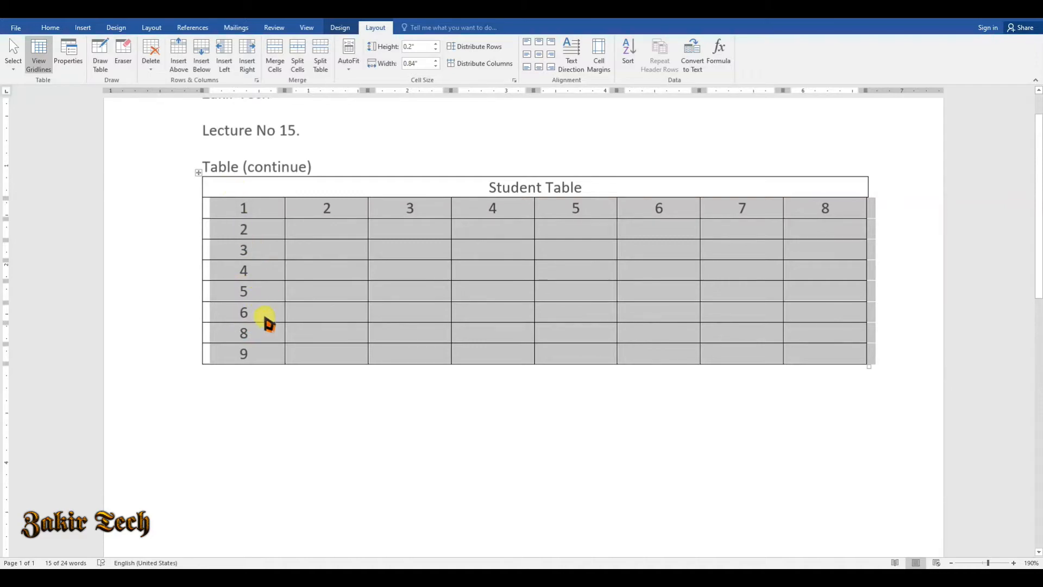
- Try sorting the numbered rows by Column 1 in descending order, and undo that sort
left_click(629, 61)
left_click(620, 232)
left_click(595, 358)
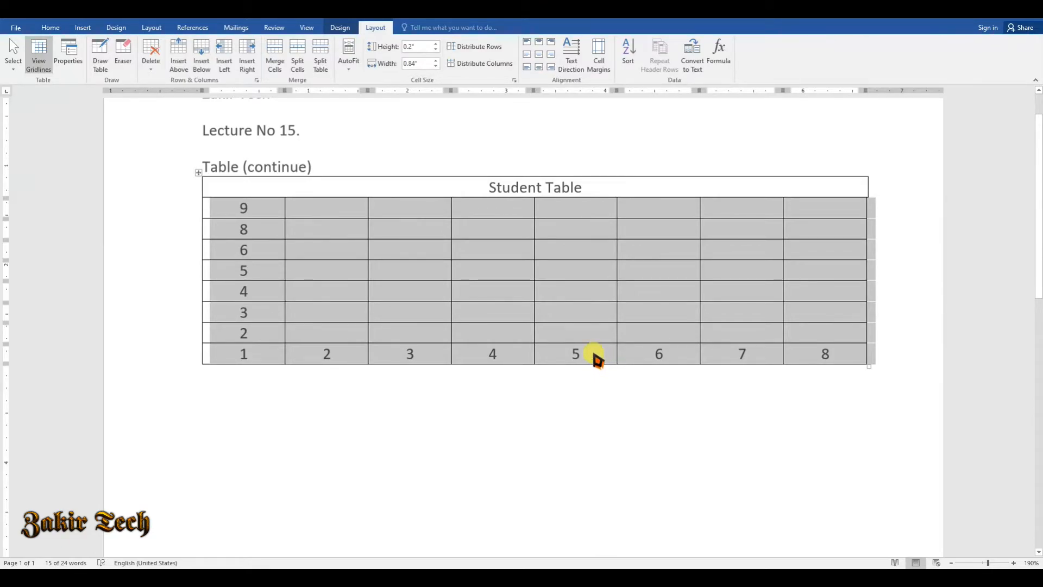
left_click(594, 355)
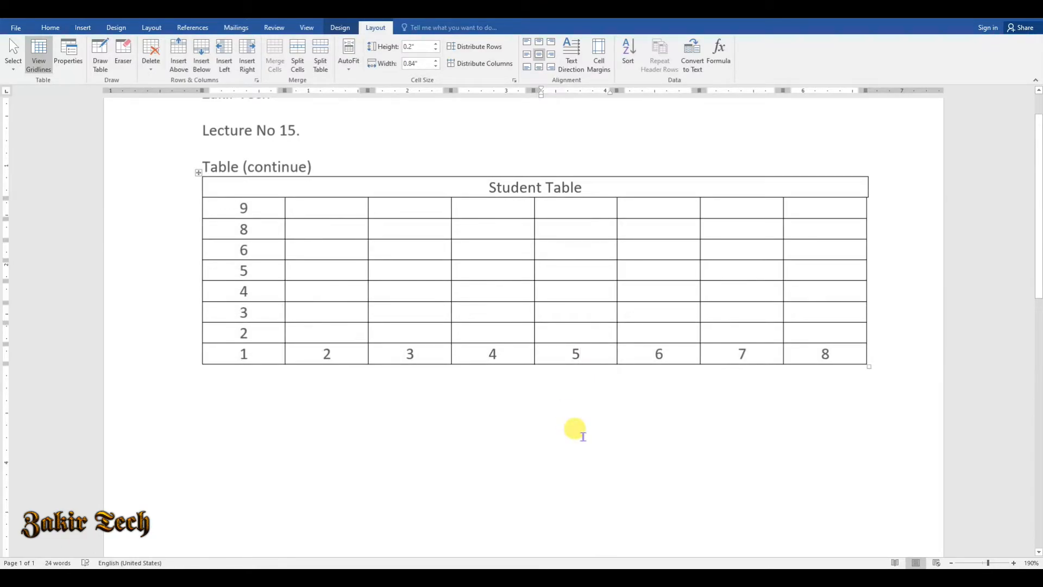
key("ctrl+z")
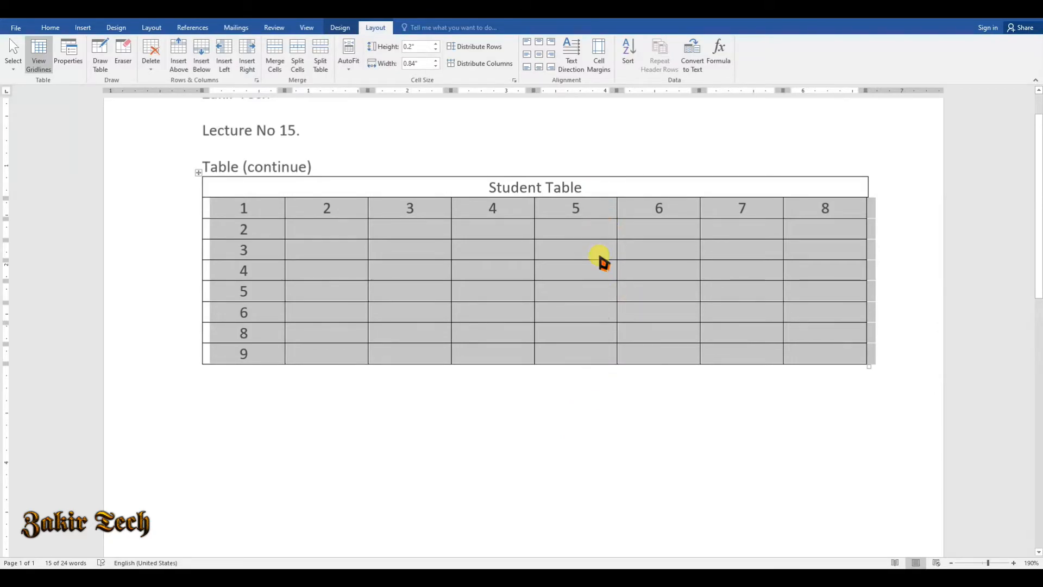
- Select the entire Student Table and delete it from the document
left_click(296, 182)
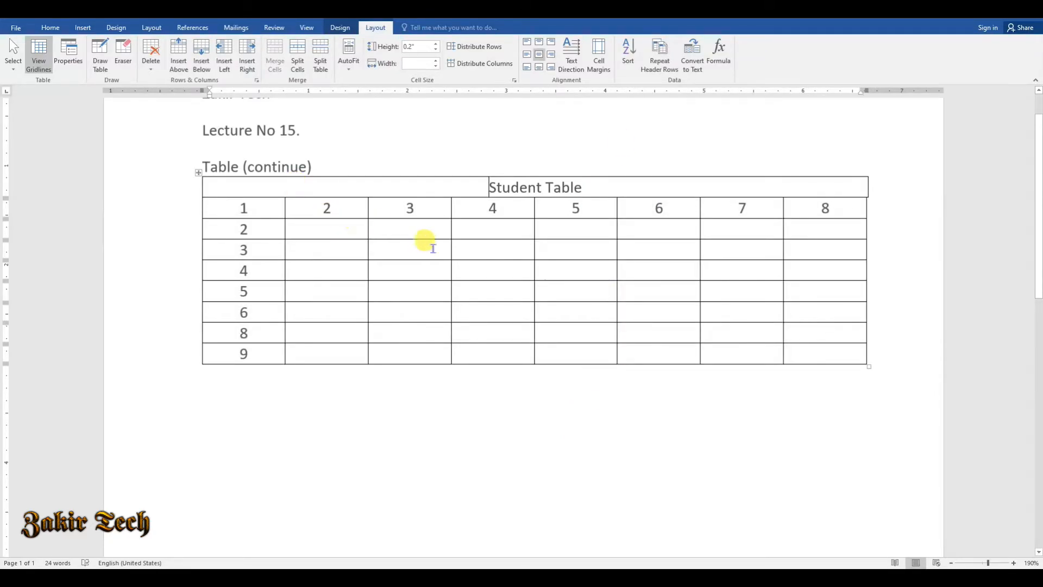
left_click(199, 173)
left_click(152, 64)
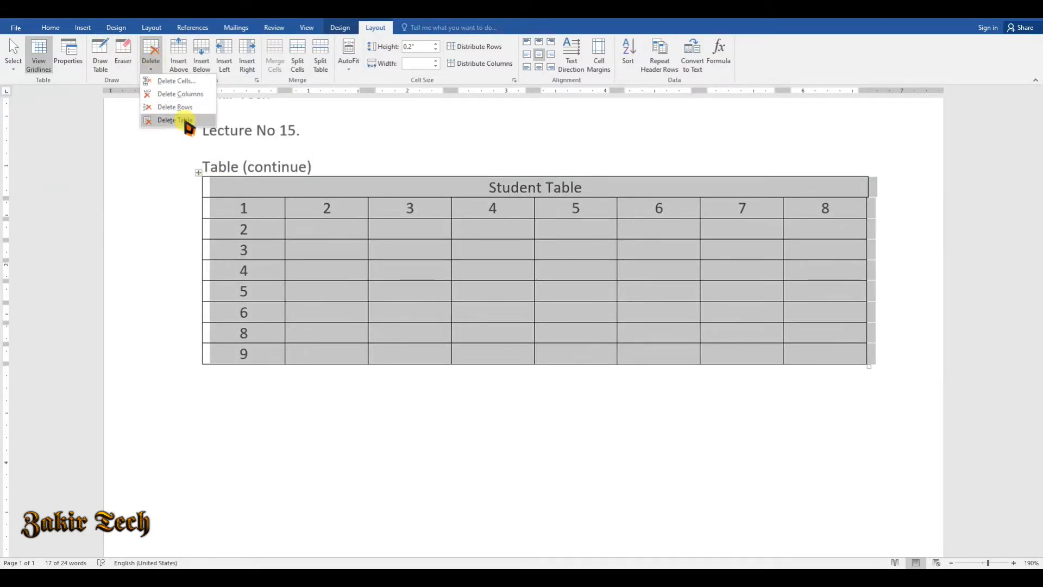
left_click(164, 119)
- Insert a long multi-page table with 5 columns and fixed automatic column width below the "Table (continue)" line
left_click(86, 29)
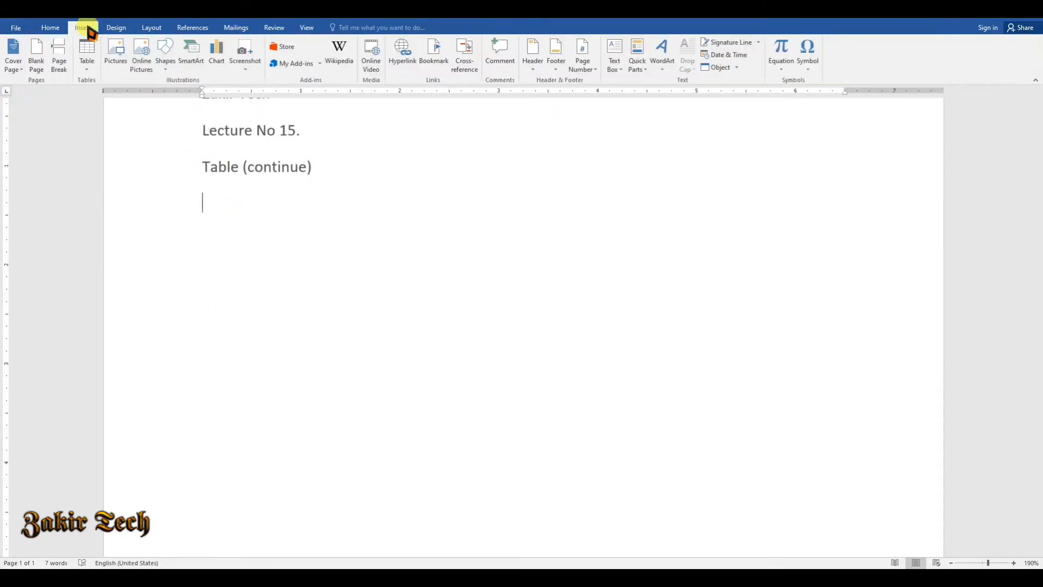
left_click(91, 67)
left_click(136, 177)
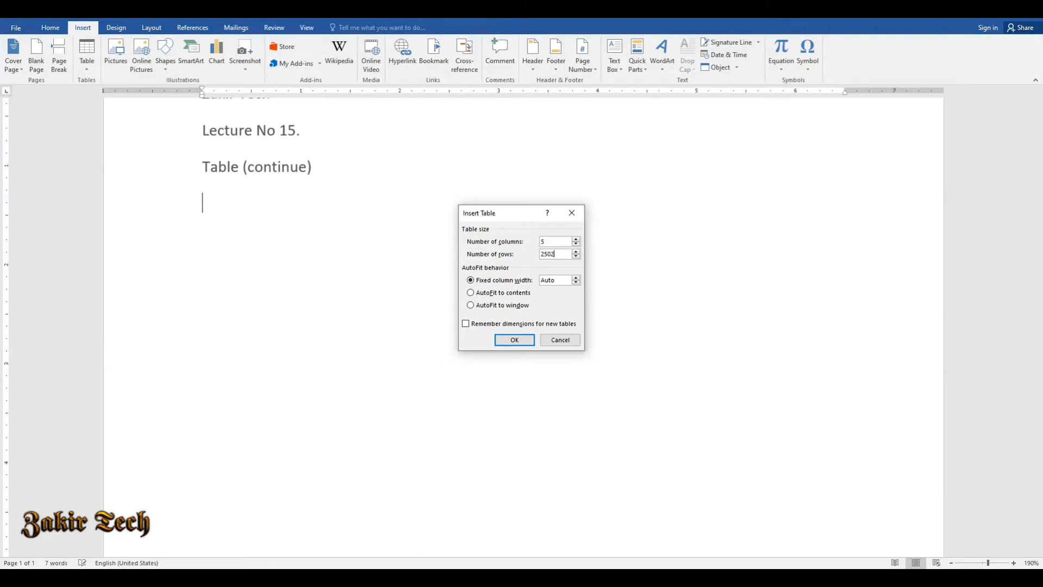
left_click(503, 340)
scroll(506, 274, "down", 3)
scroll(530, 288, "down", 10)
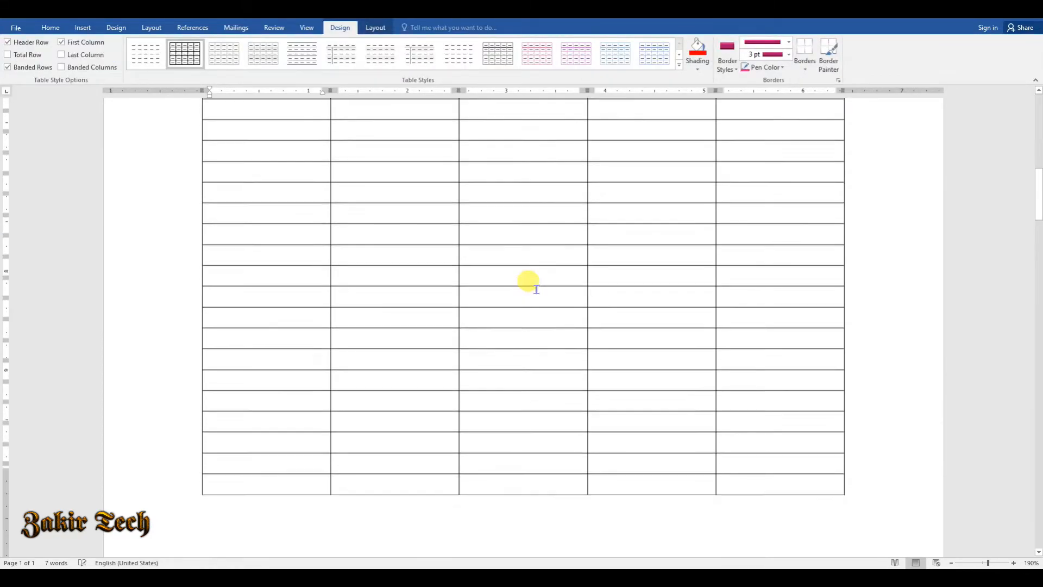
scroll(531, 305, "up", 12)
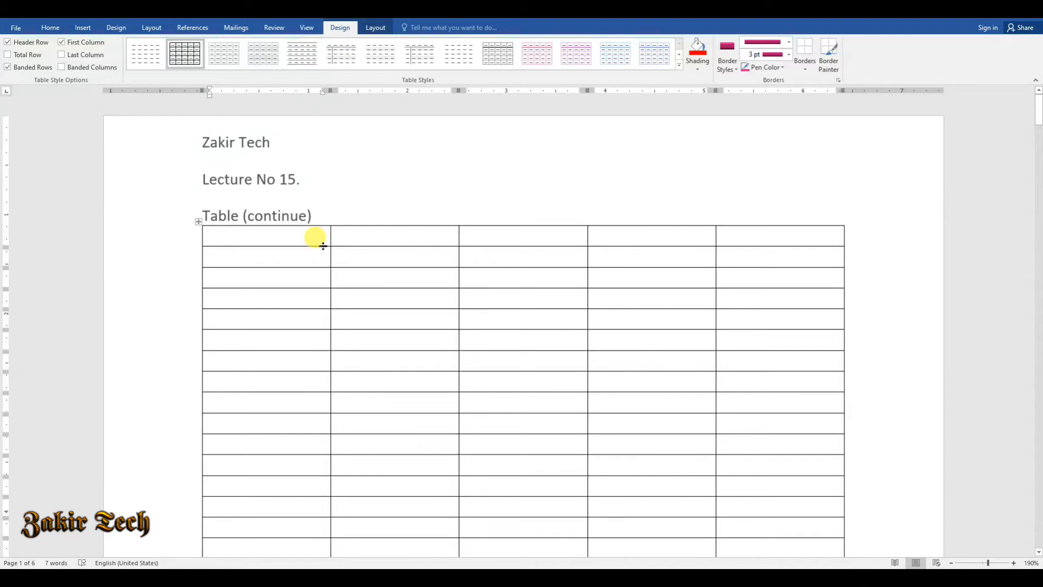
- Enter the column headings S No, Name, Father Name, Class and Marks in the new table's first row
type("S No")
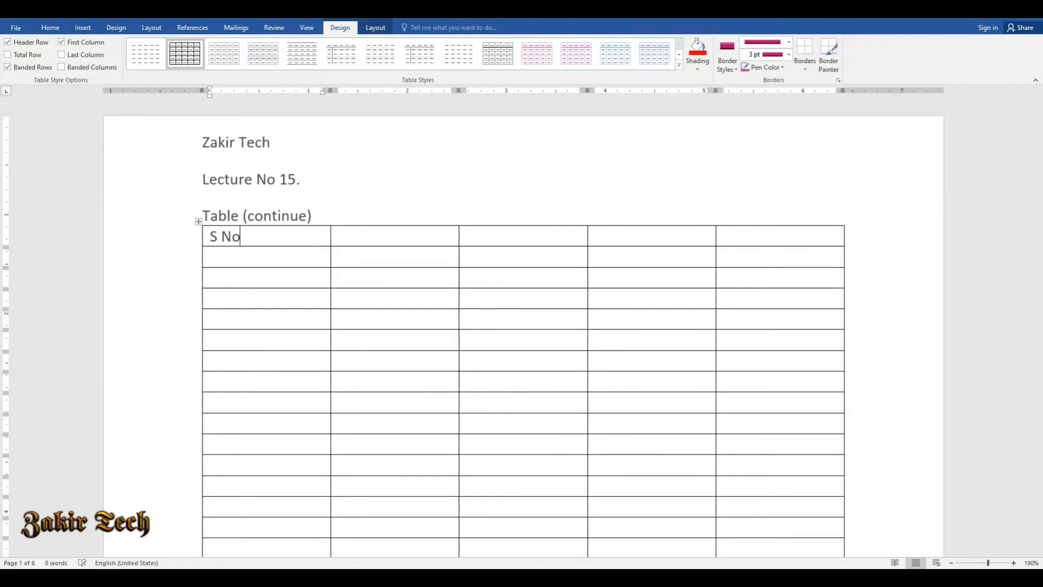
key("Tab")
type("Name")
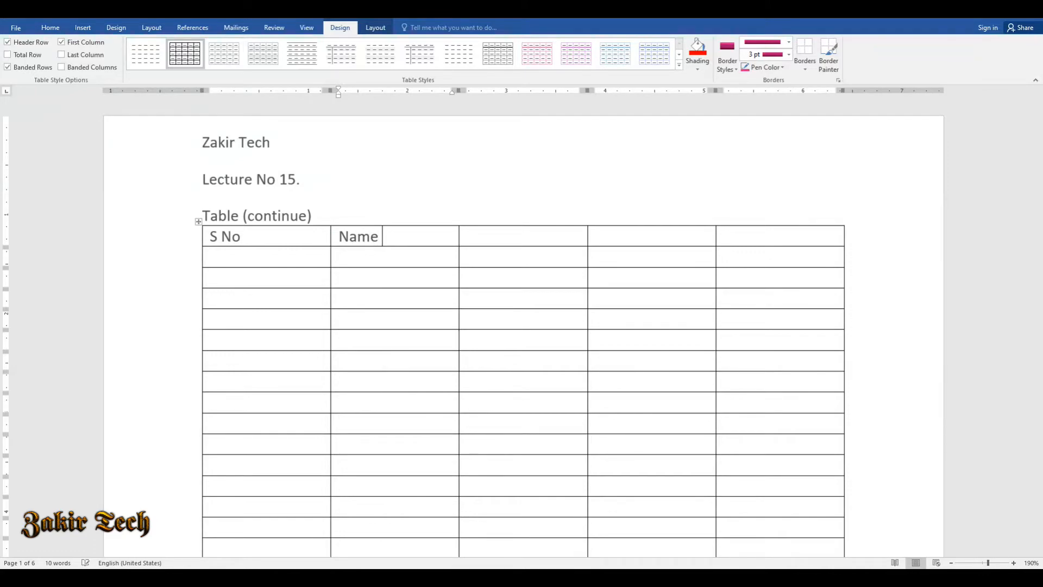
type("Father Naq")
key("BackSpace")
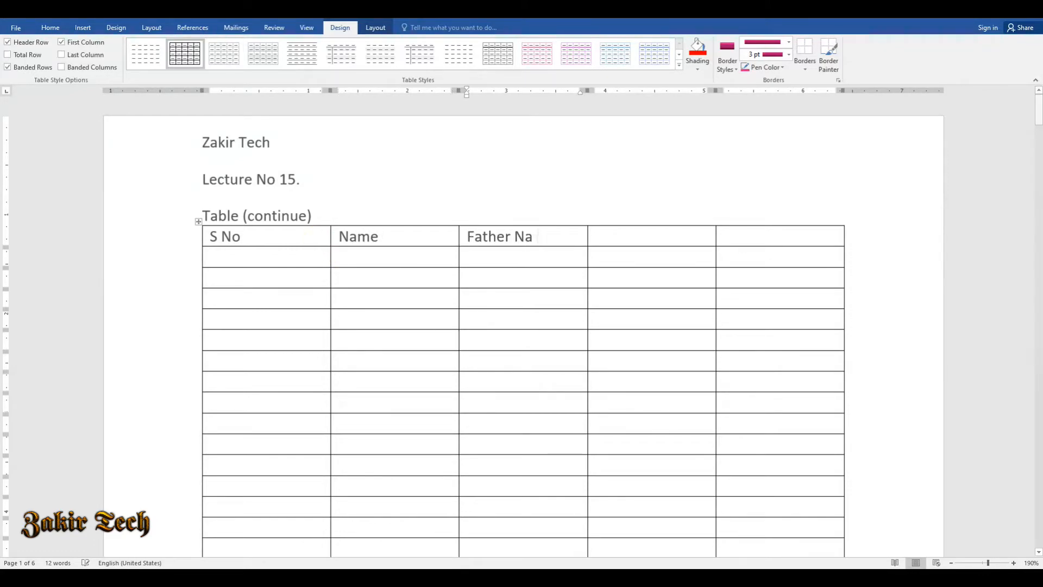
type("me")
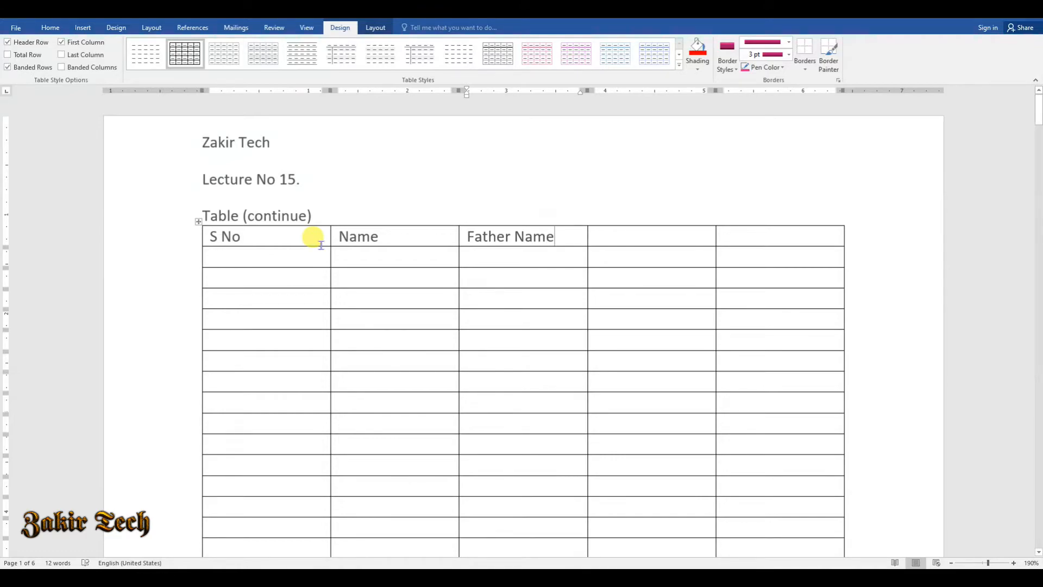
type("Class")
key("Tab")
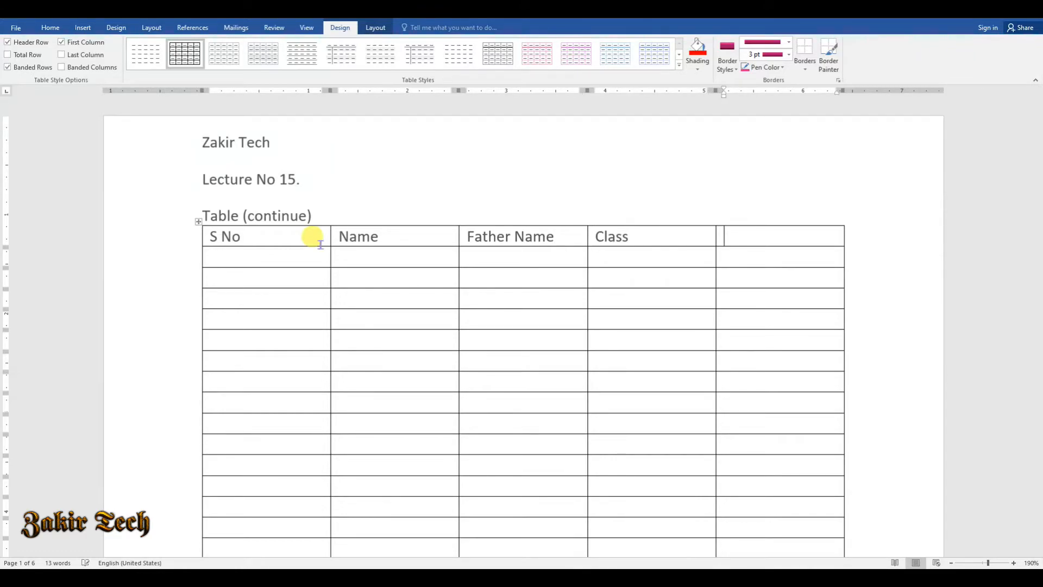
type("Marks")
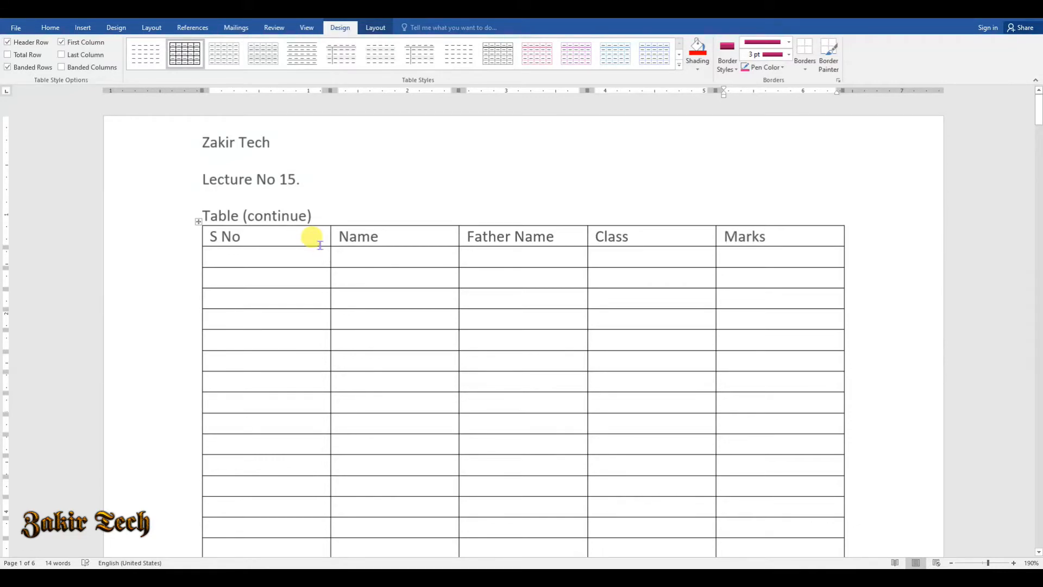
- Set the heading row, from S No to Marks, to repeat at the start of every page and check the following pages
scroll(766, 239, "down", 15)
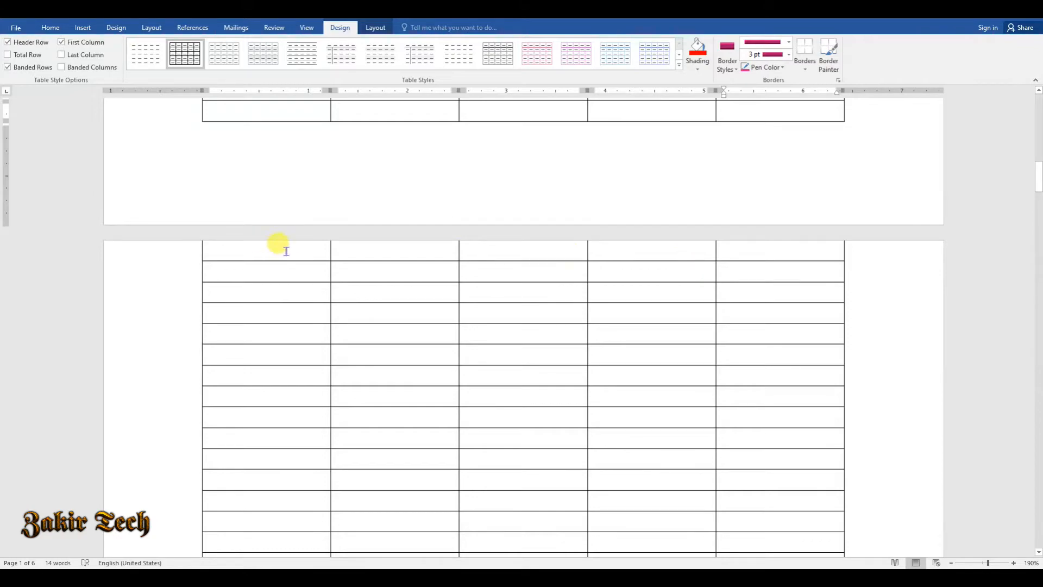
scroll(647, 218, "up", 15)
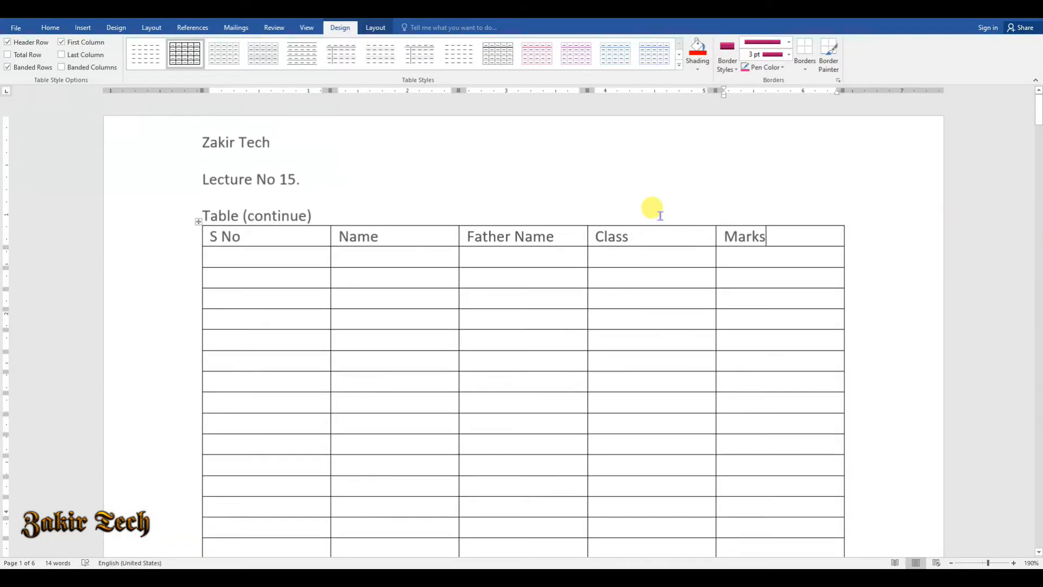
left_click_drag(796, 232, 466, 244)
left_click_drag(242, 246, 243, 233)
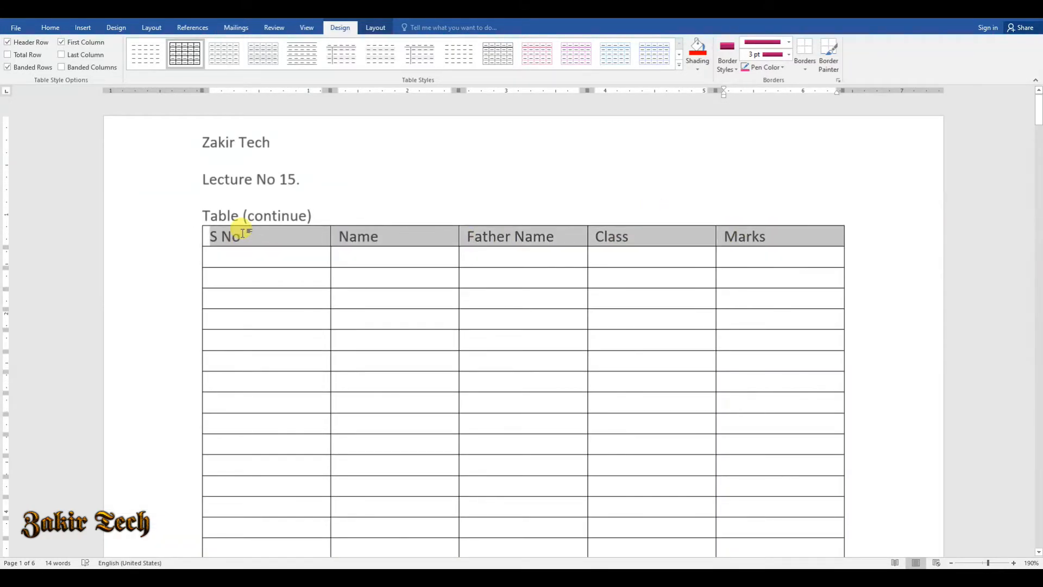
scroll(542, 243, "down", 15)
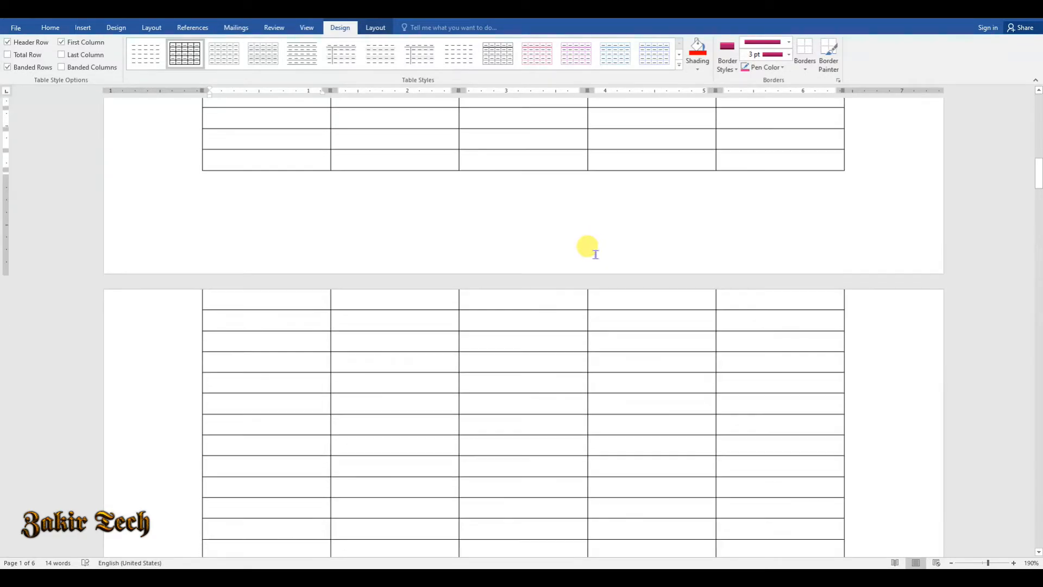
scroll(592, 255, "up", 15)
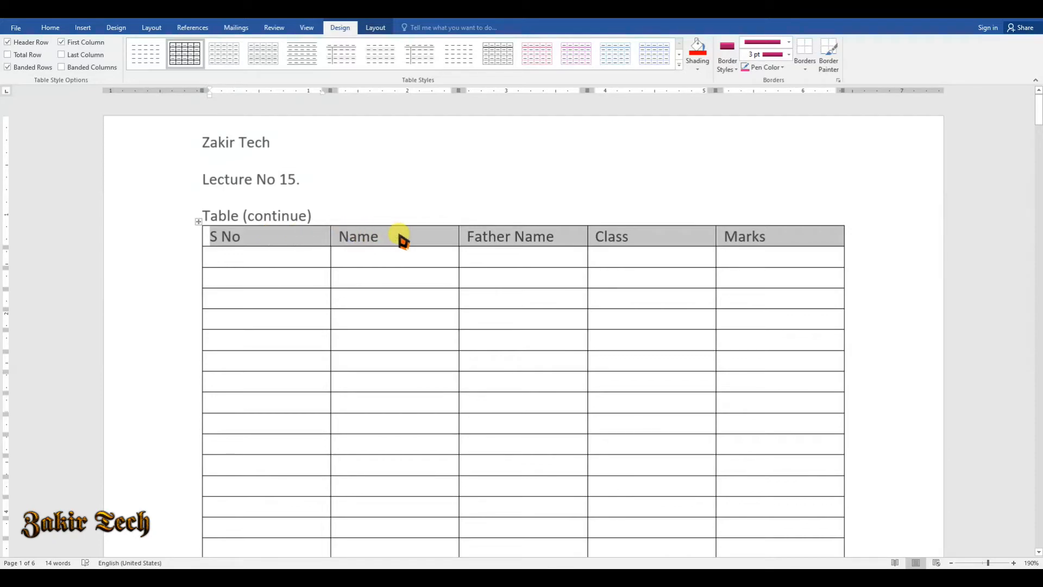
scroll(715, 280, "down", 4)
scroll(701, 286, "down", 5)
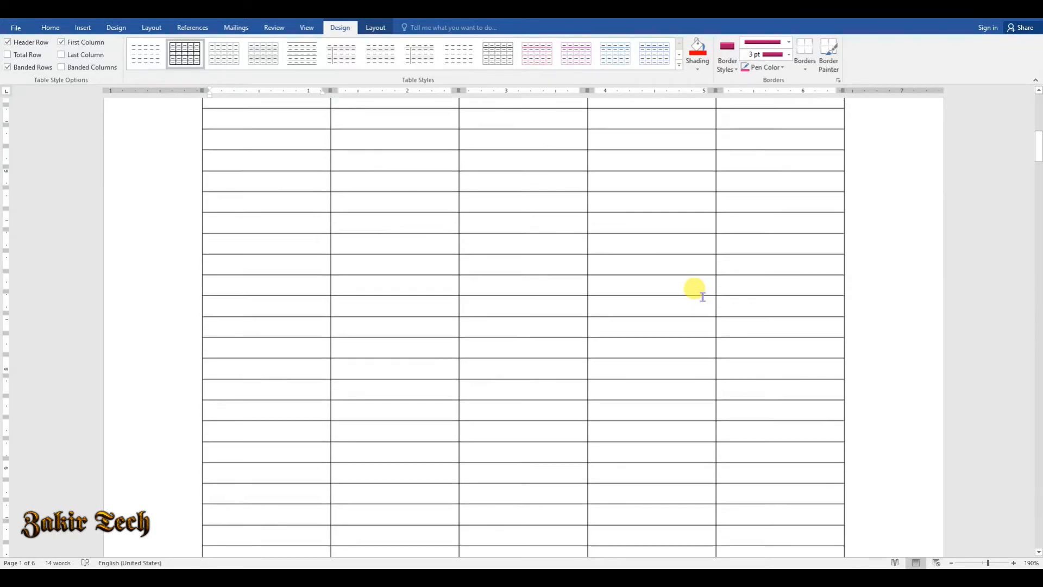
scroll(403, 172, "up", 1)
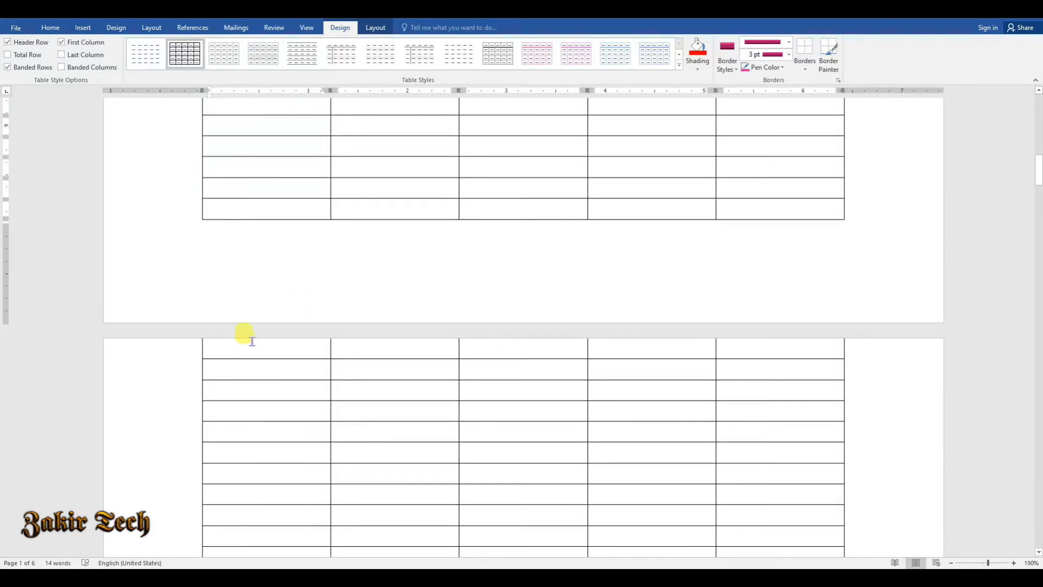
scroll(225, 339, "up", 10)
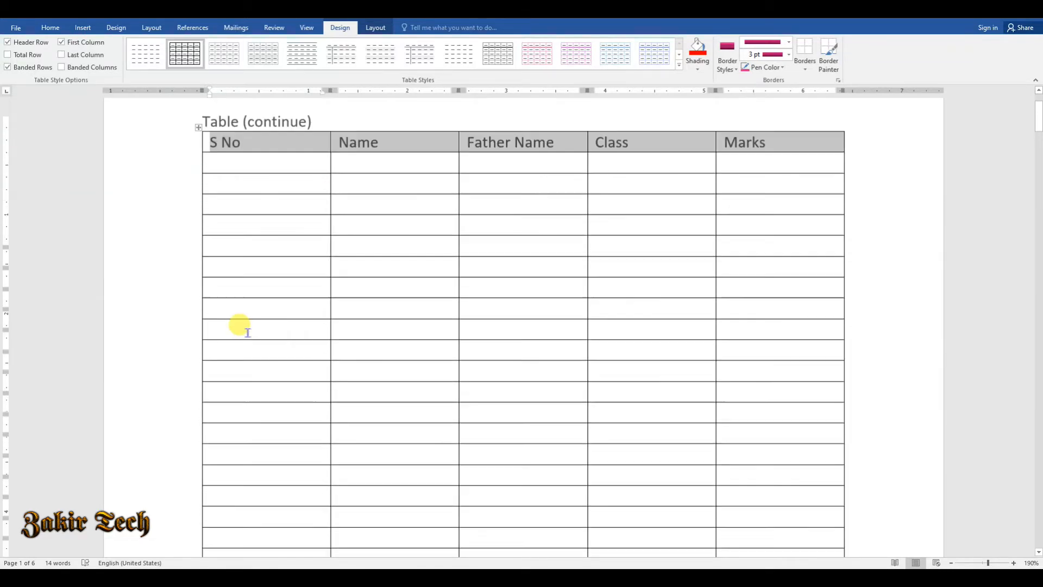
left_click(376, 28)
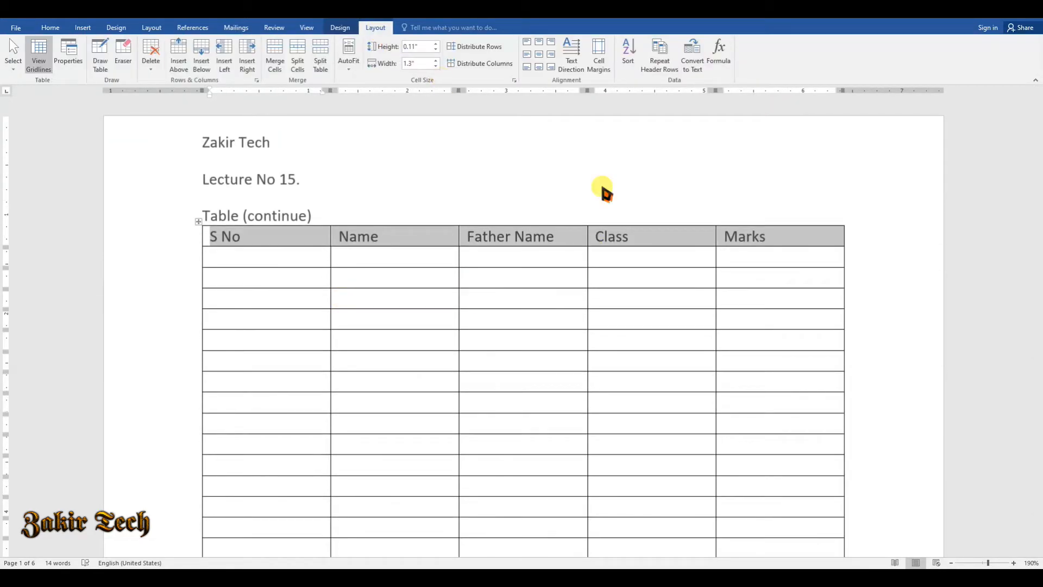
left_click(666, 53)
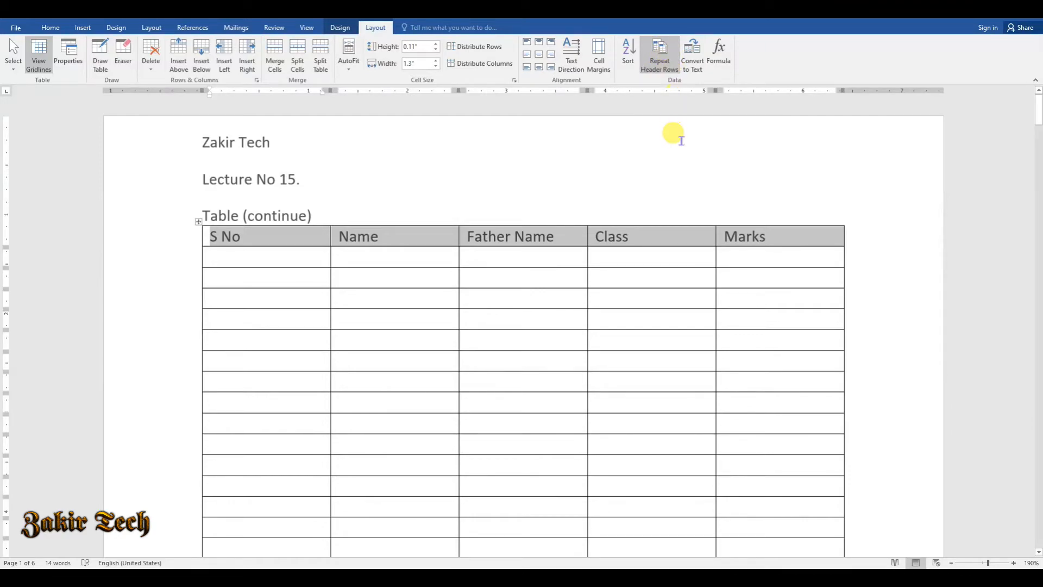
scroll(711, 175, "down", 15)
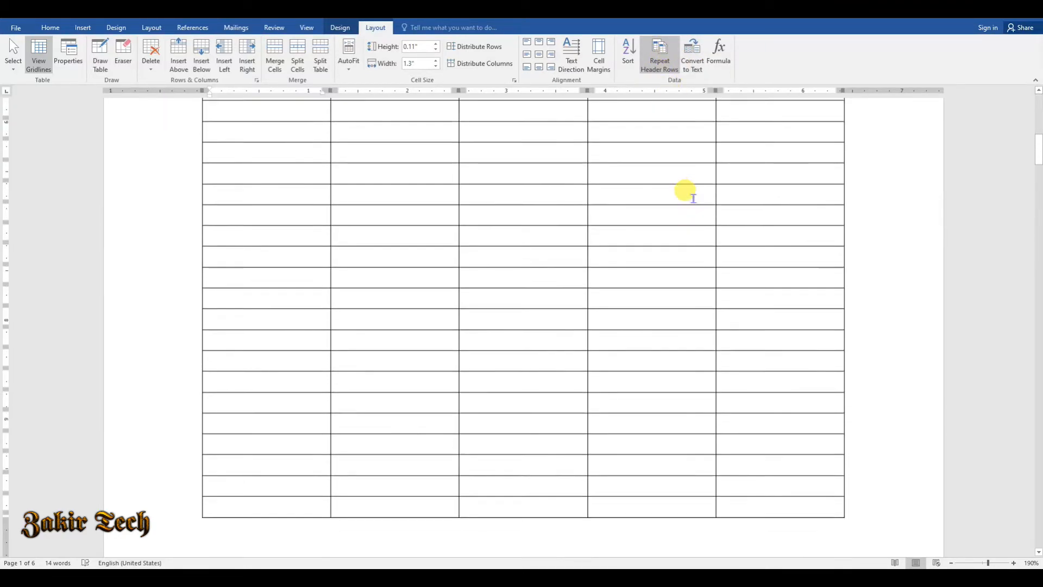
- Stop repeating the heading row on every page of the long table and check the start of page 2
scroll(693, 200, "down", 15)
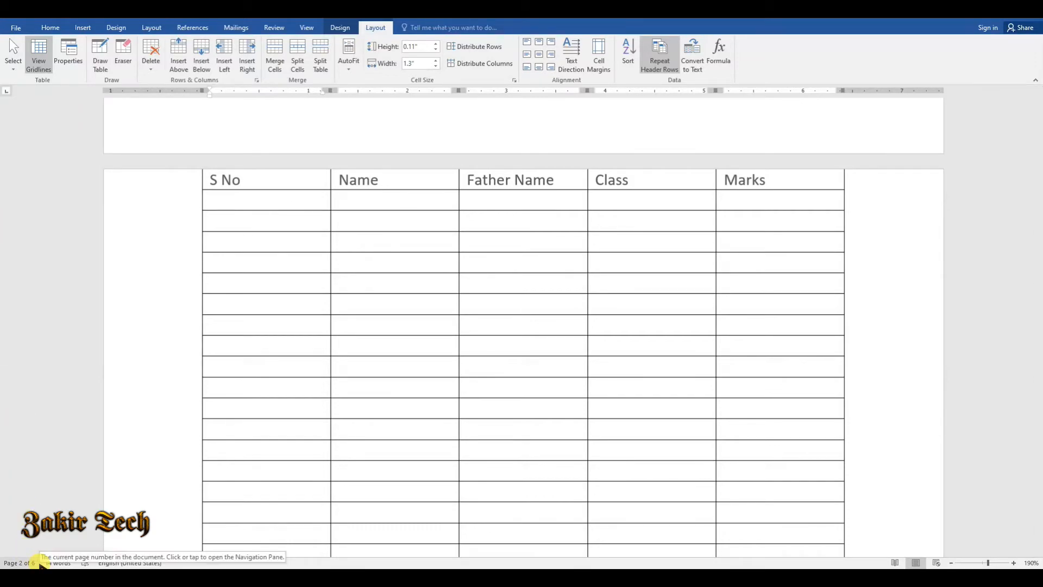
scroll(418, 307, "up", 10)
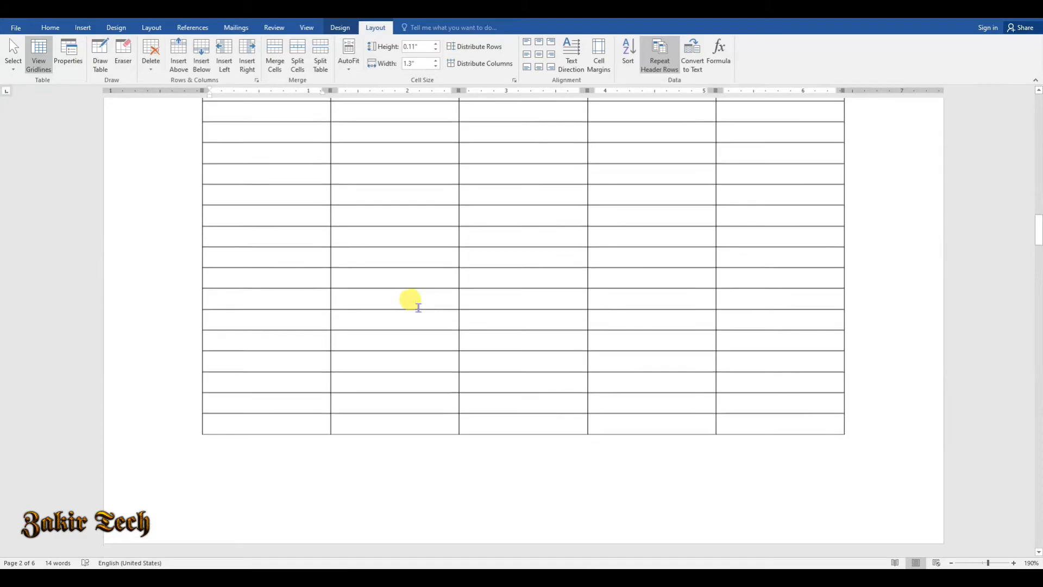
scroll(418, 307, "down", 8)
scroll(419, 307, "up", 8)
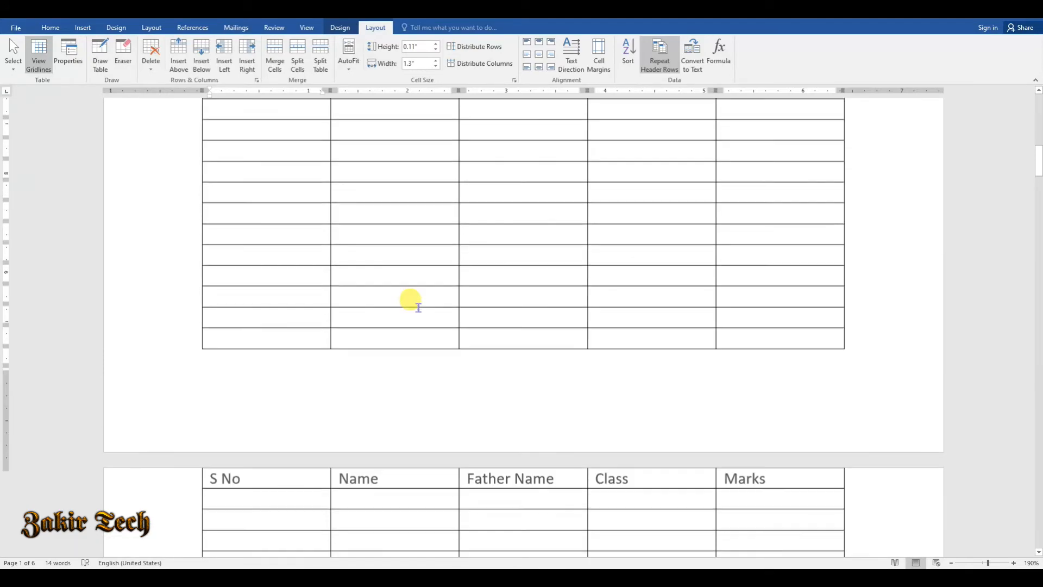
scroll(419, 307, "up", 5)
left_click(666, 53)
scroll(659, 216, "down", 5)
scroll(661, 249, "down", 8)
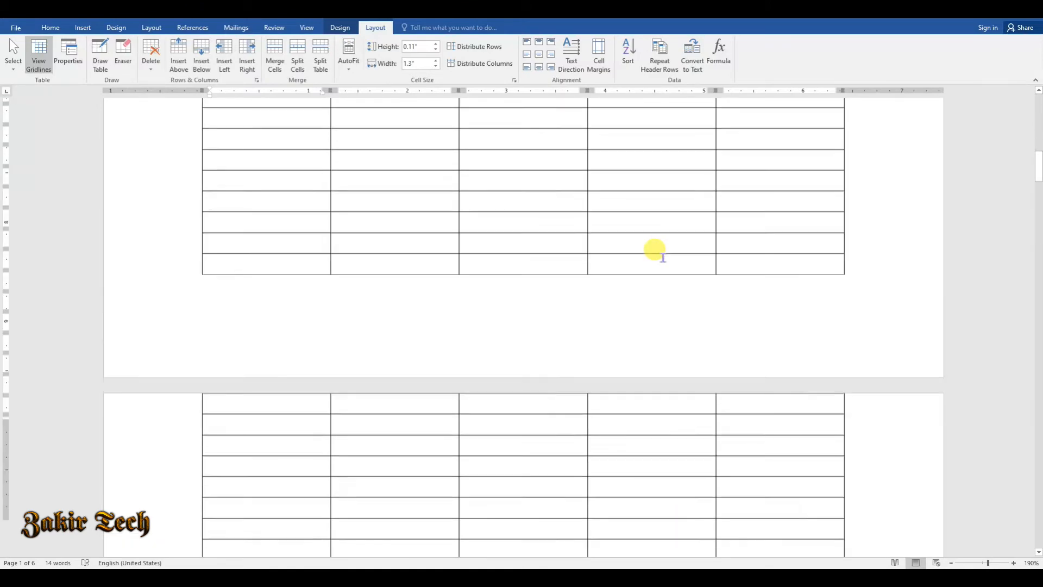
- Repeat the S No to Marks heading row on every page again and check the following pages
left_click(674, 61)
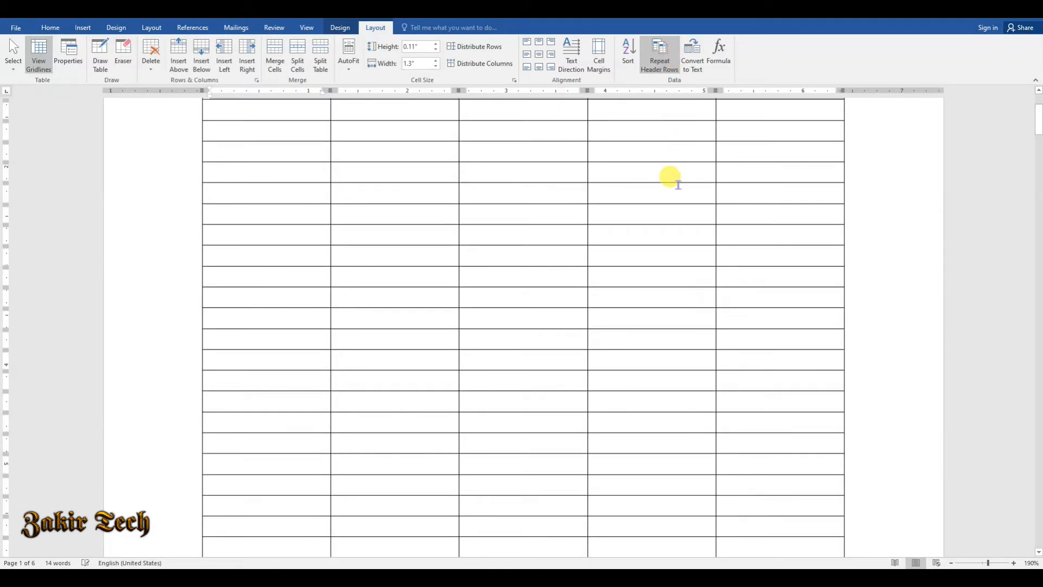
scroll(670, 179, "down", 5)
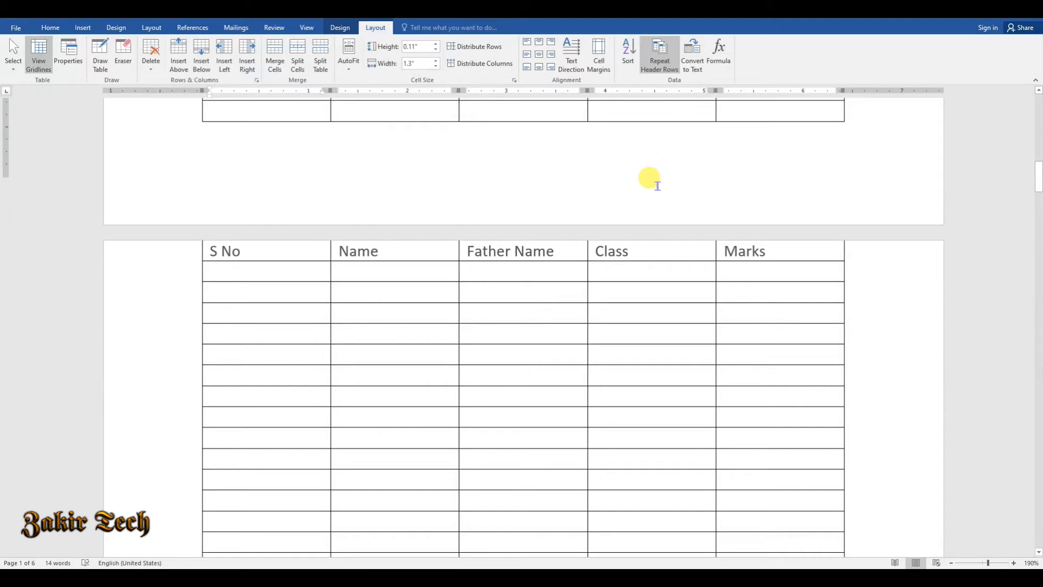
scroll(657, 182, "down", 1)
scroll(652, 182, "up", 2)
scroll(644, 186, "down", 5)
scroll(641, 185, "up", 5)
scroll(639, 183, "down", 5)
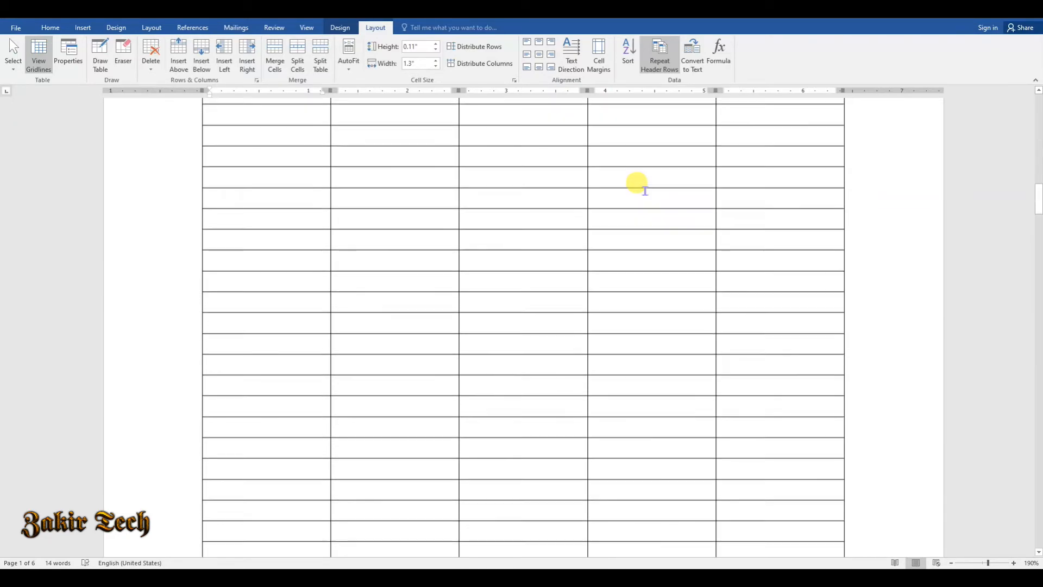
scroll(644, 190, "up", 1)
- Undo the header repetition, the column headings and the long table, back to before the Student Table was deleted
key("ctrl+z")
key("ctrl+z")
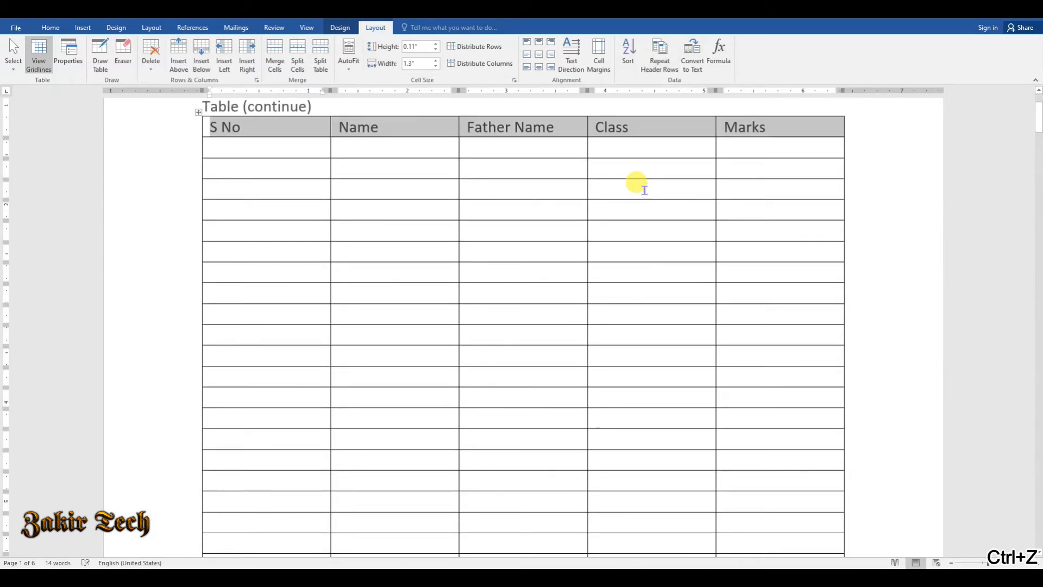
key("ctrl+z")
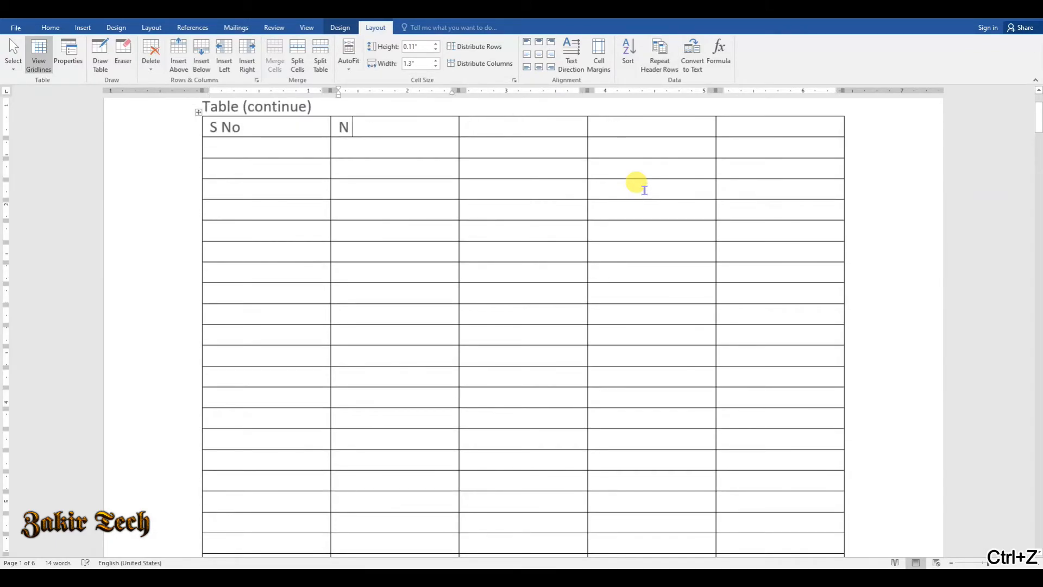
key("ctrl+z")
key("ctrl+z")
key("ctrl+z")
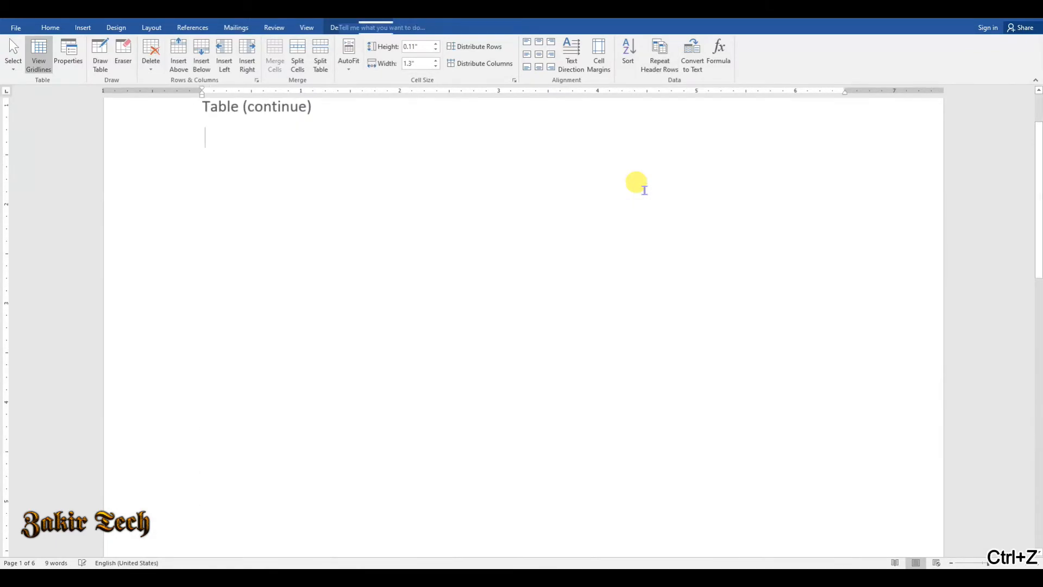
key("ctrl+z")
key("ctrl+z")
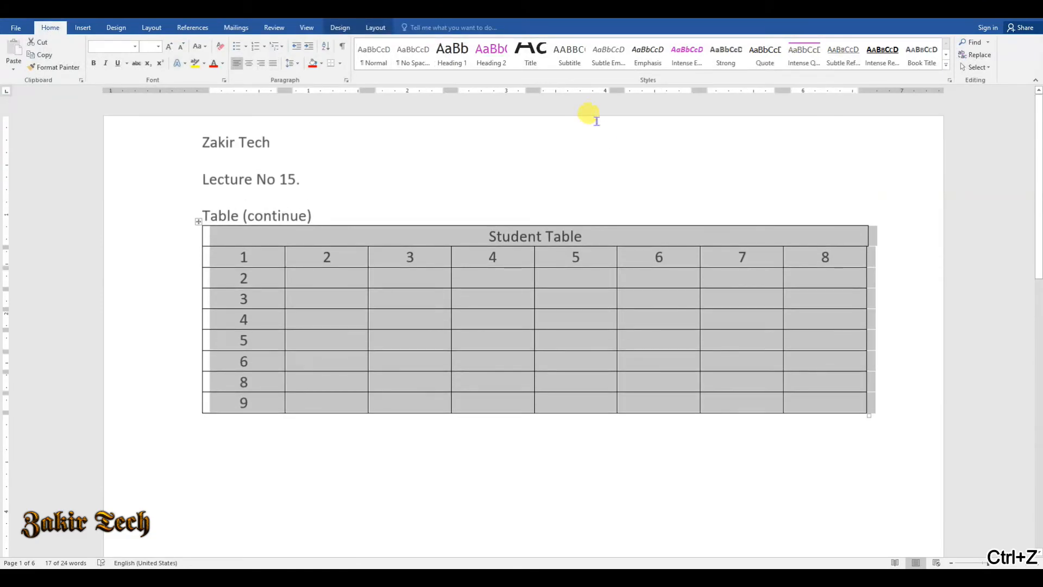
- Convert the Student Table to text separated with paragraph marks, look through it, and undo the conversion
left_click(374, 28)
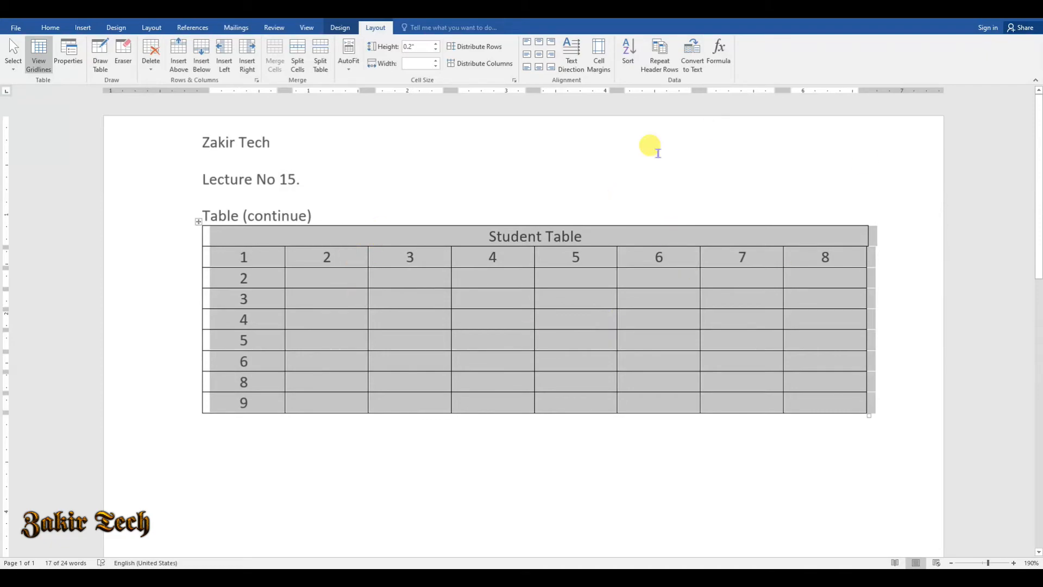
left_click(693, 68)
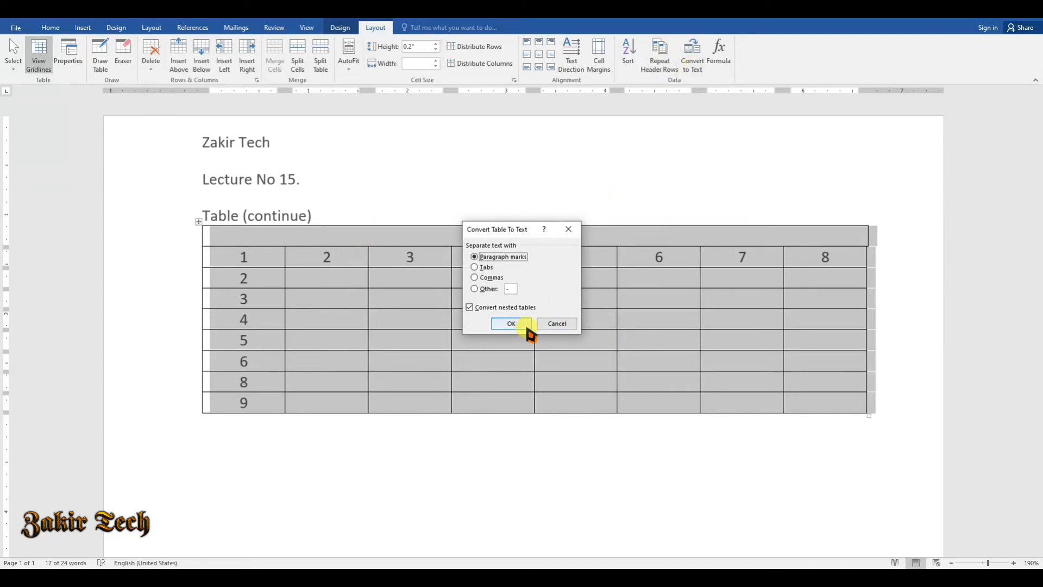
left_click(510, 325)
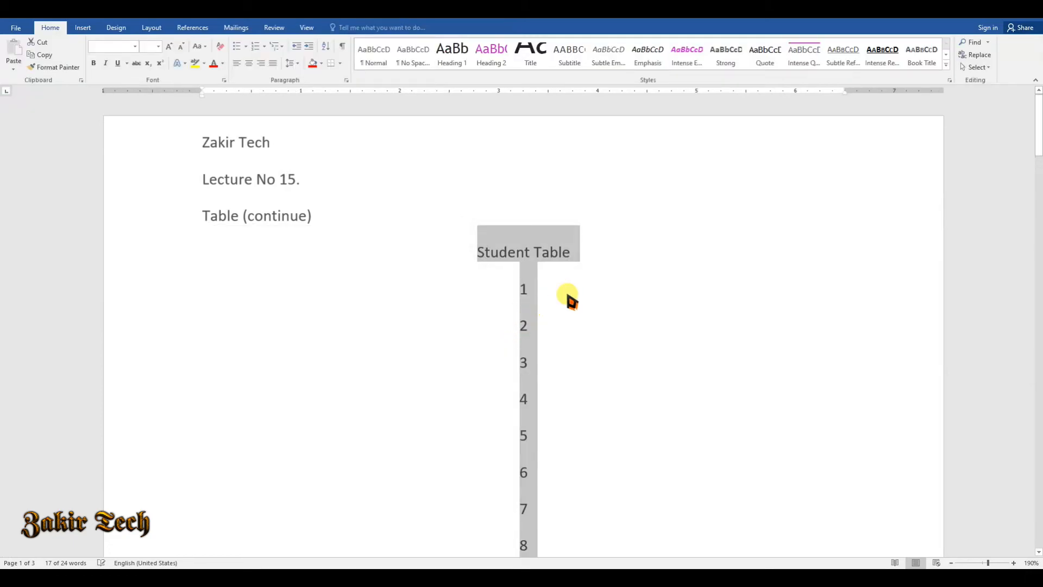
scroll(596, 291, "down", 10)
scroll(603, 292, "up", 10)
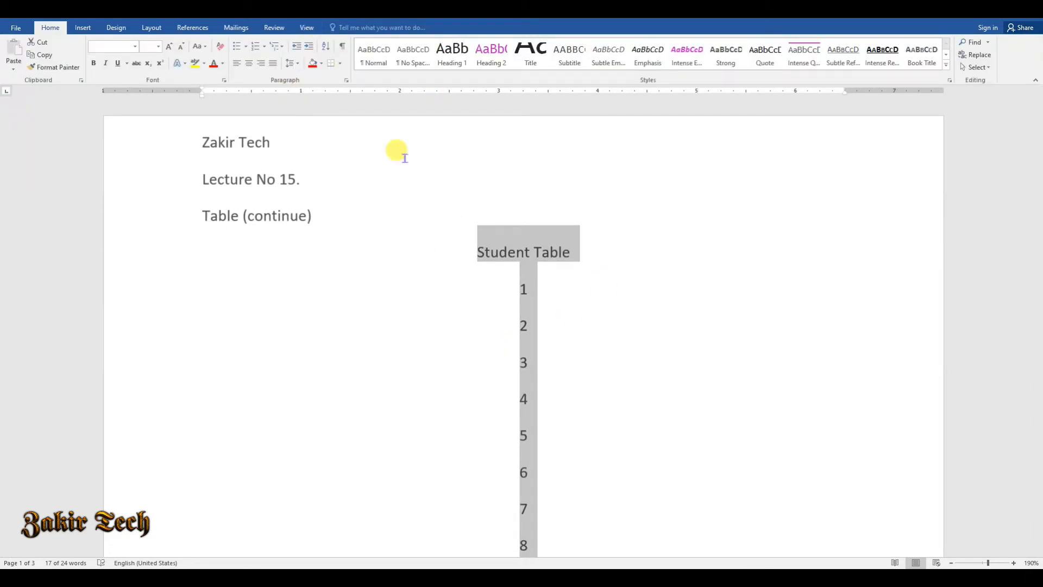
key("ctrl+z")
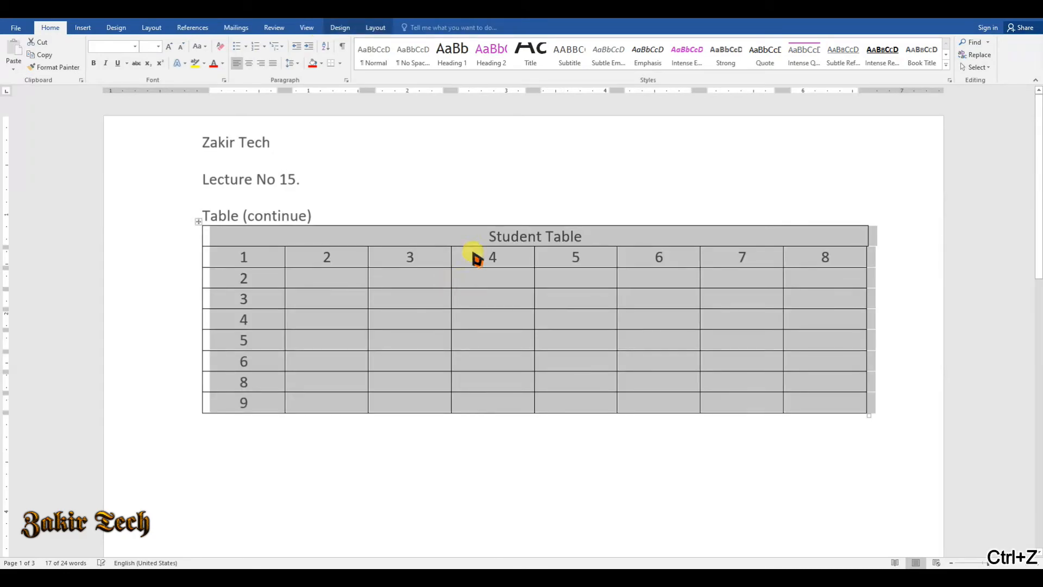
- Convert the Student Table to text separated with tabs and look through the converted lines
left_click(374, 26)
left_click(690, 54)
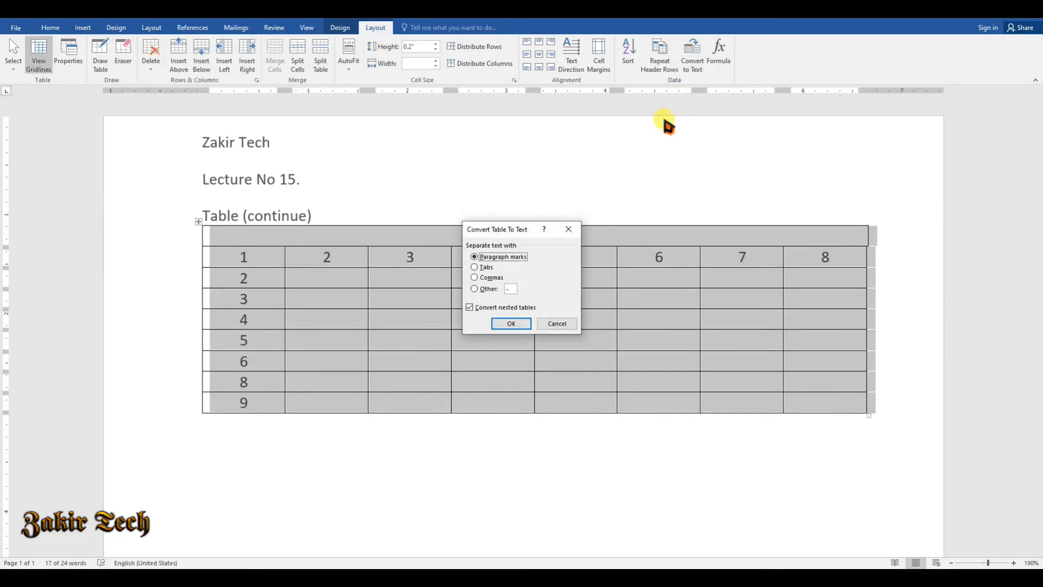
left_click(474, 267)
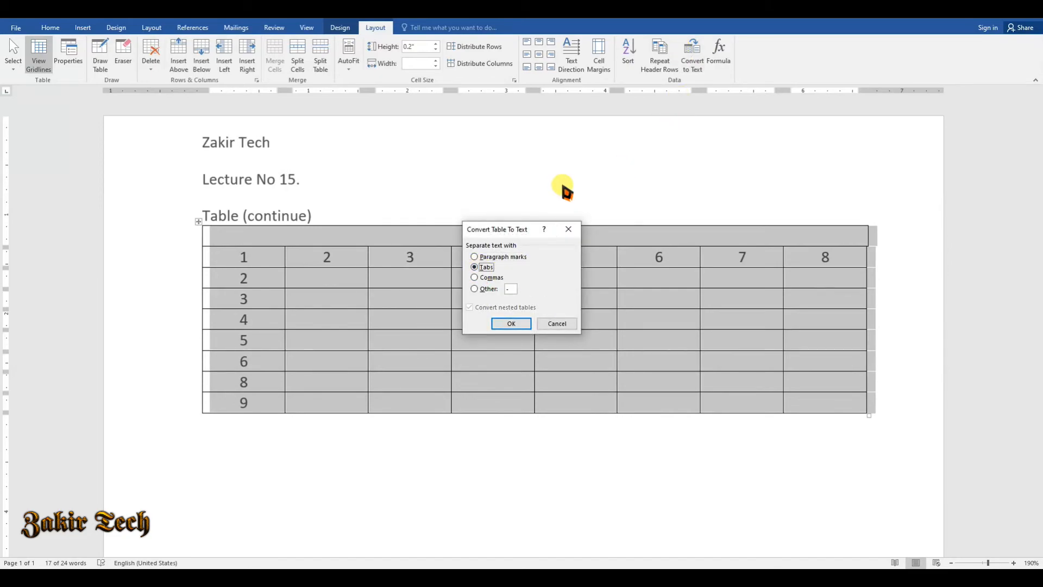
left_click(511, 324)
scroll(524, 300, "down", 4)
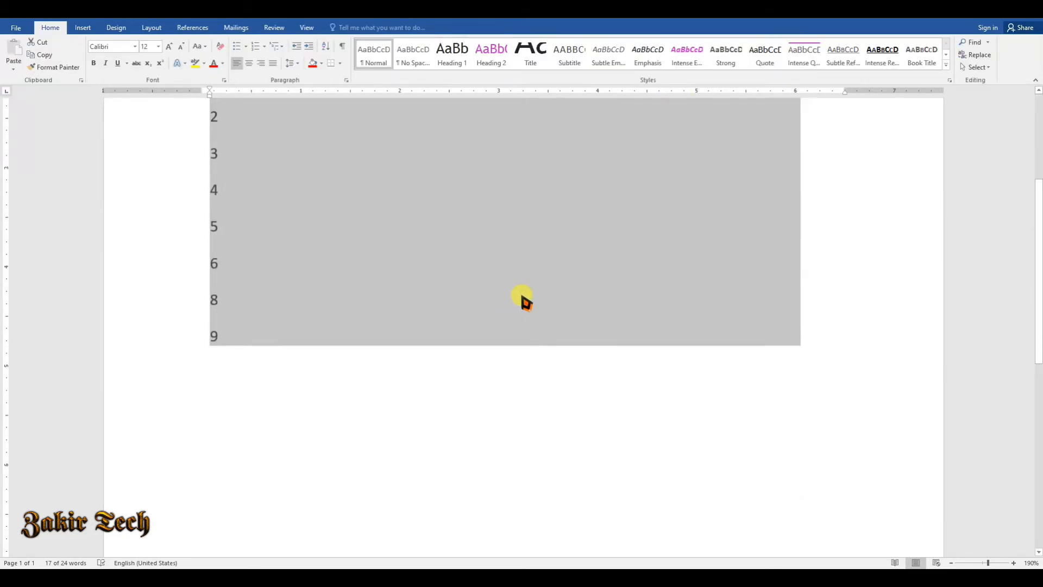
scroll(527, 300, "up", 4)
left_click(745, 368)
left_click(758, 381)
left_click(441, 375)
scroll(563, 352, "down", 3)
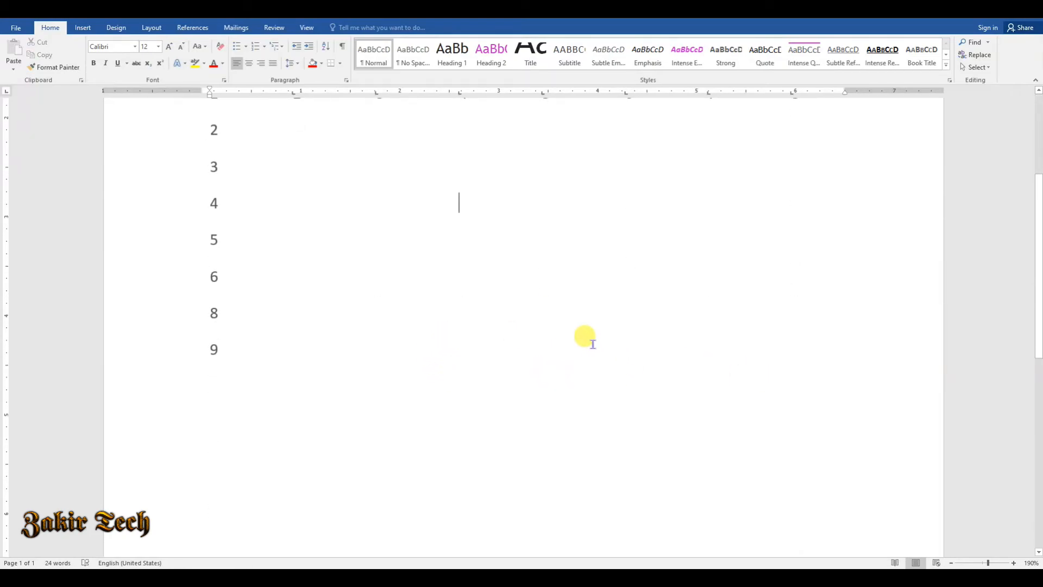
scroll(587, 340, "up", 3)
- Convert the Student Table text to a one-column table separated at paragraphs, with automatic fixed column width, and undo both conversions
left_click_drag(206, 231, 718, 549)
scroll(672, 480, "down", 3)
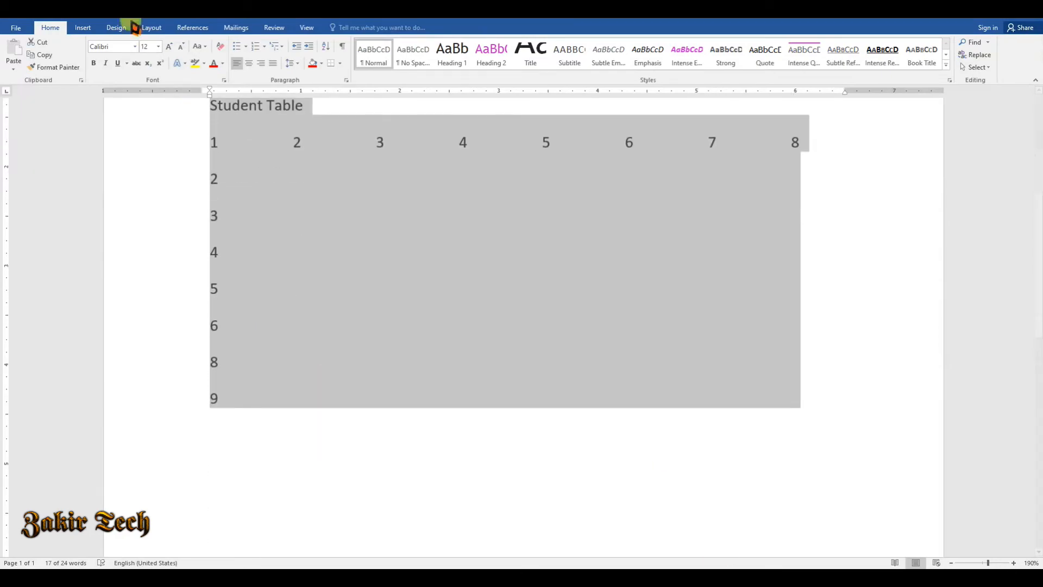
left_click(87, 29)
left_click(86, 64)
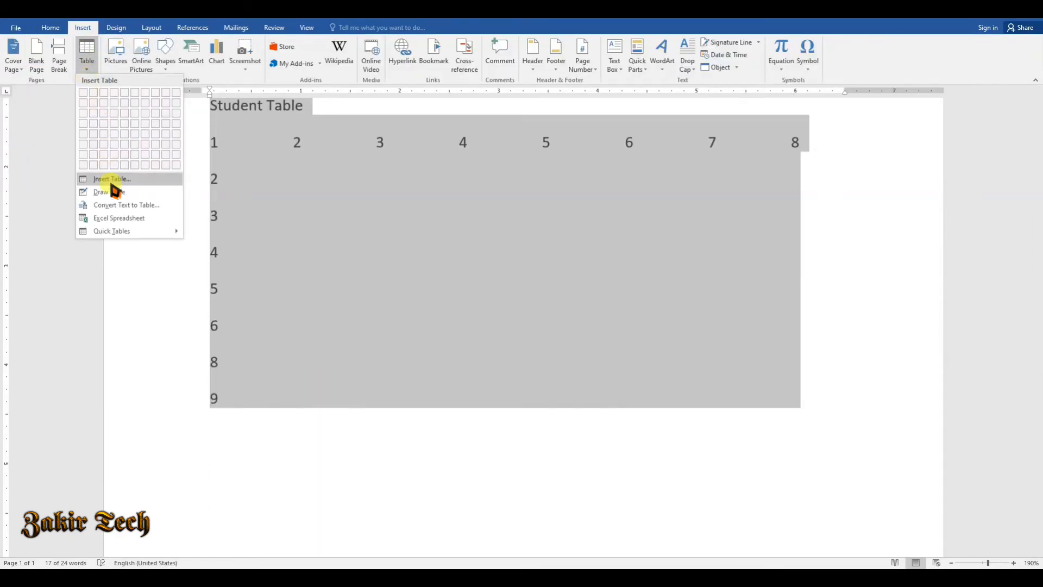
left_click(152, 205)
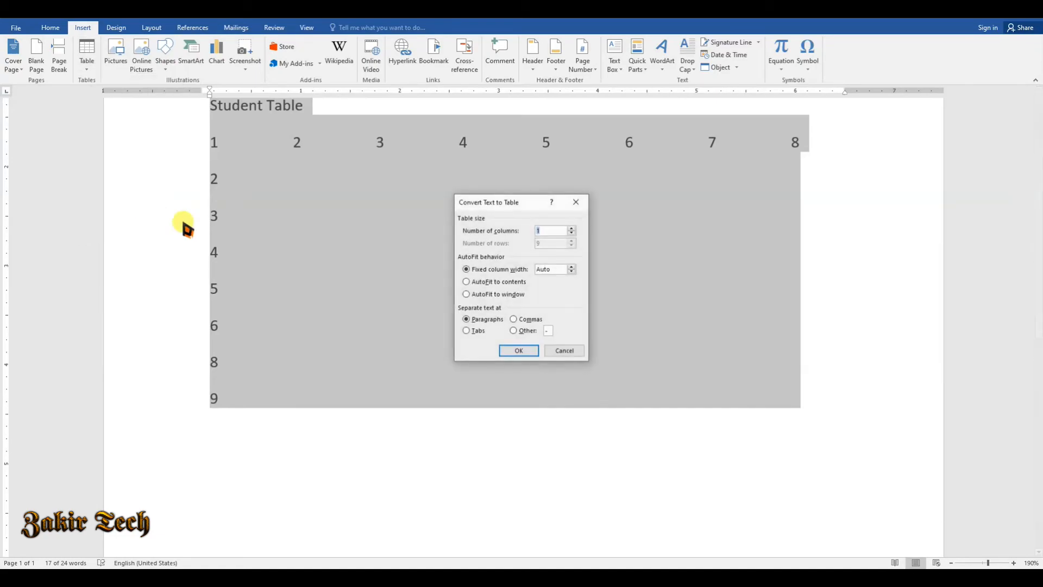
left_click(516, 350)
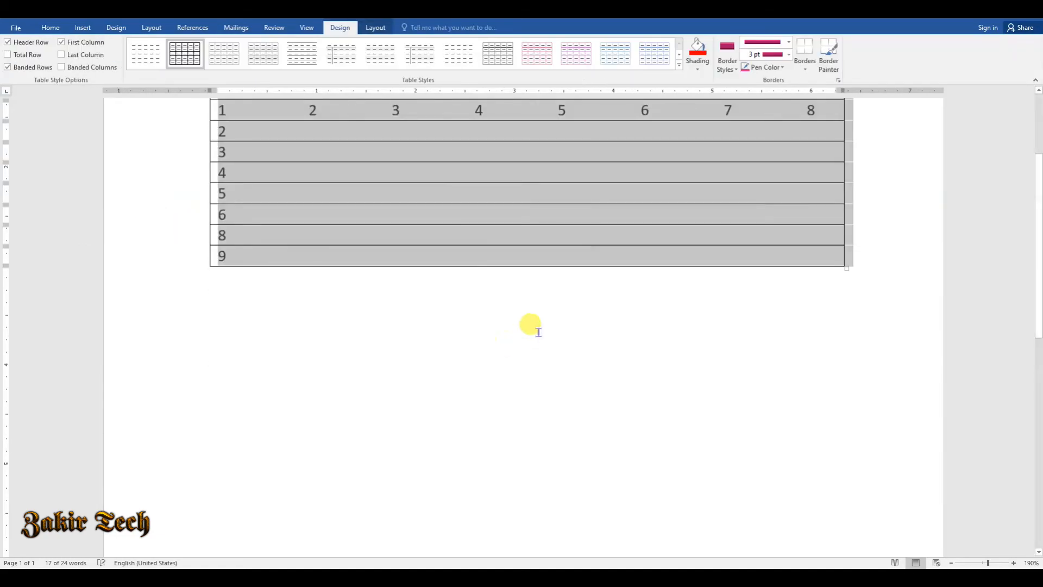
scroll(533, 331, "up", 3)
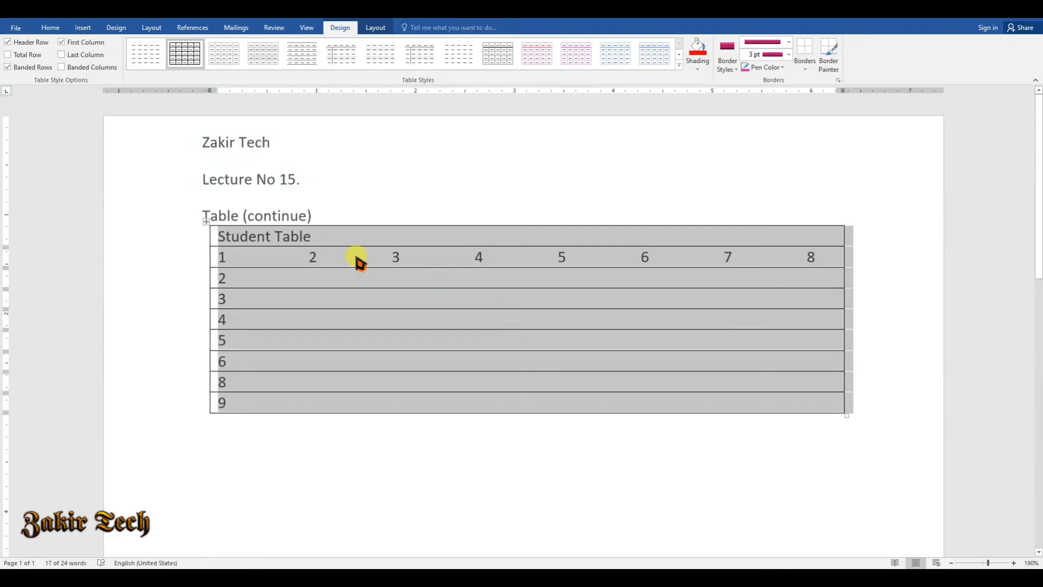
left_click(359, 352)
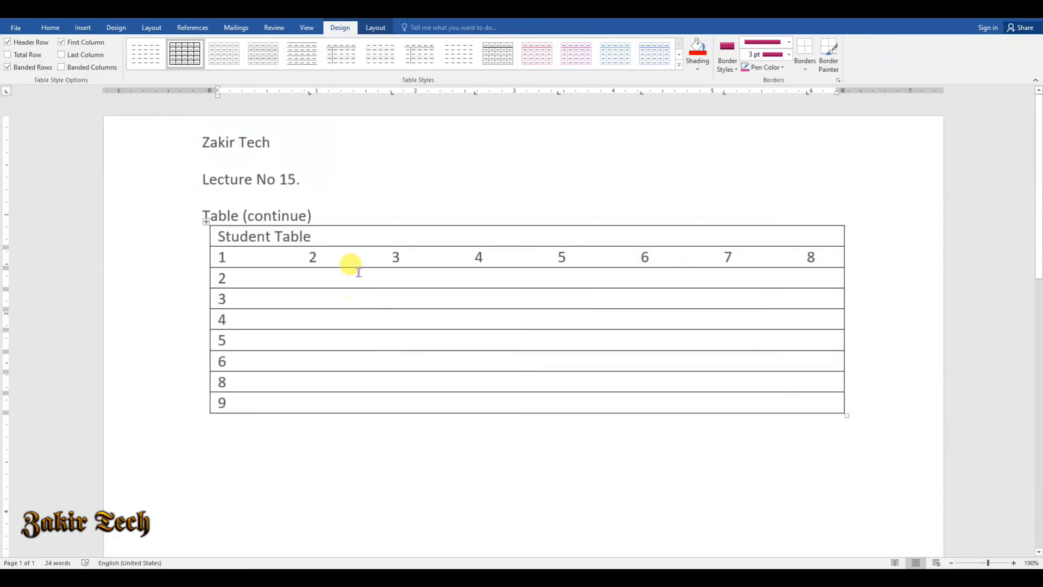
key("ctrl+z")
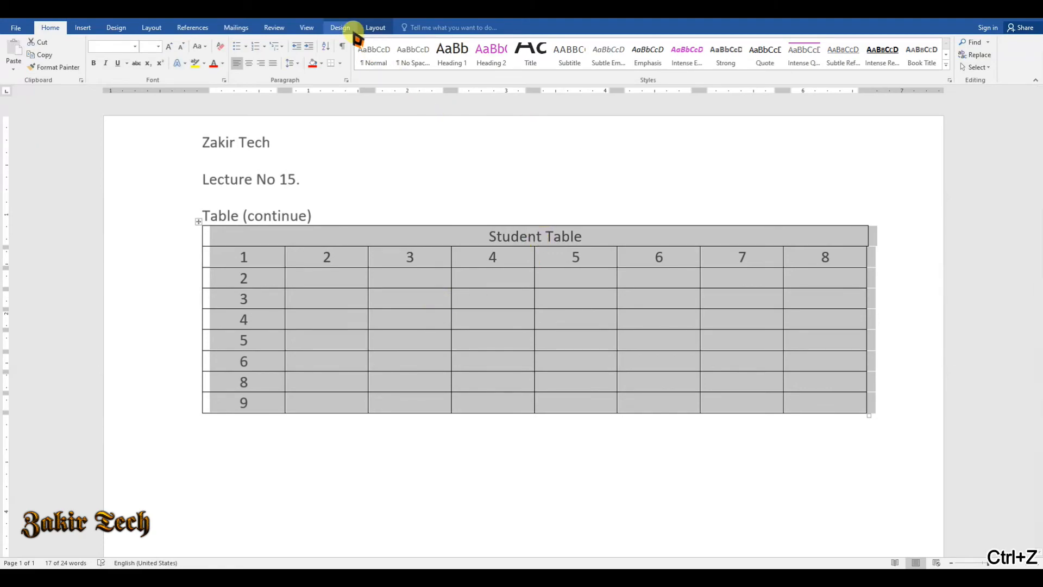
- Enter 454, 500, 600 and 484 in column 3 of the Student Table, in the rows numbered 3 to 6
left_click(374, 27)
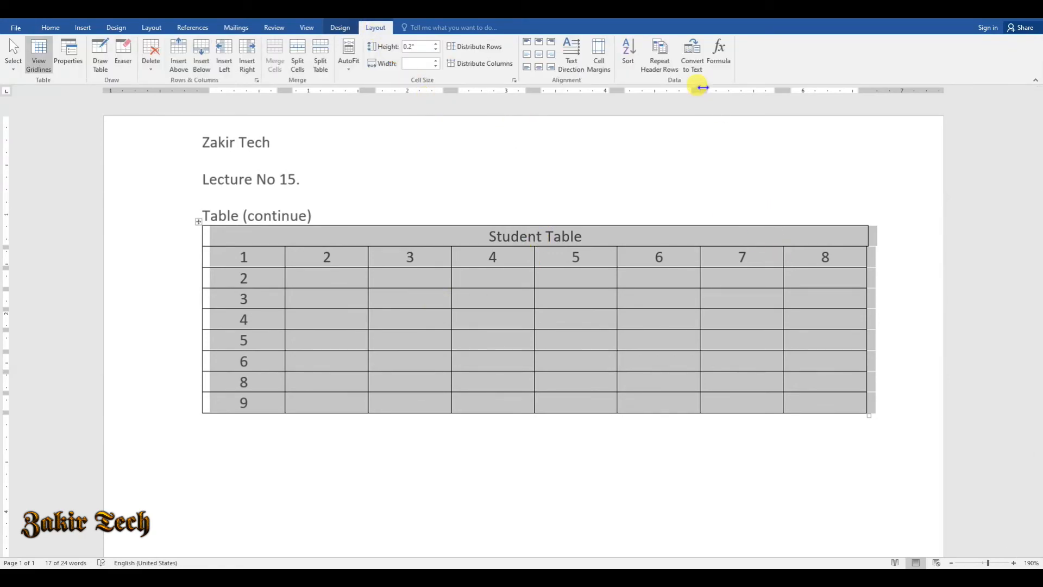
left_click(387, 281)
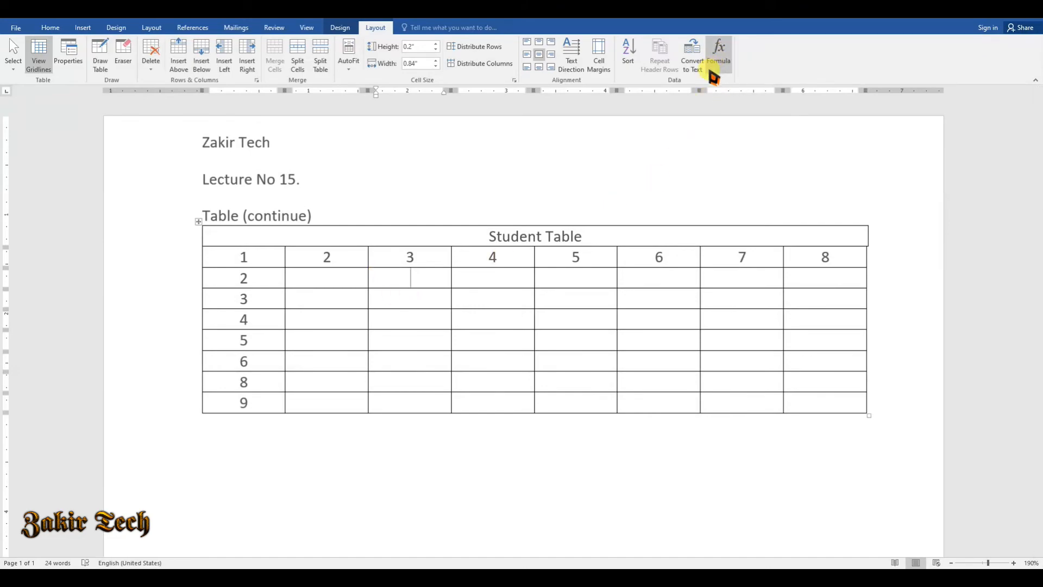
left_click(399, 296)
type("454")
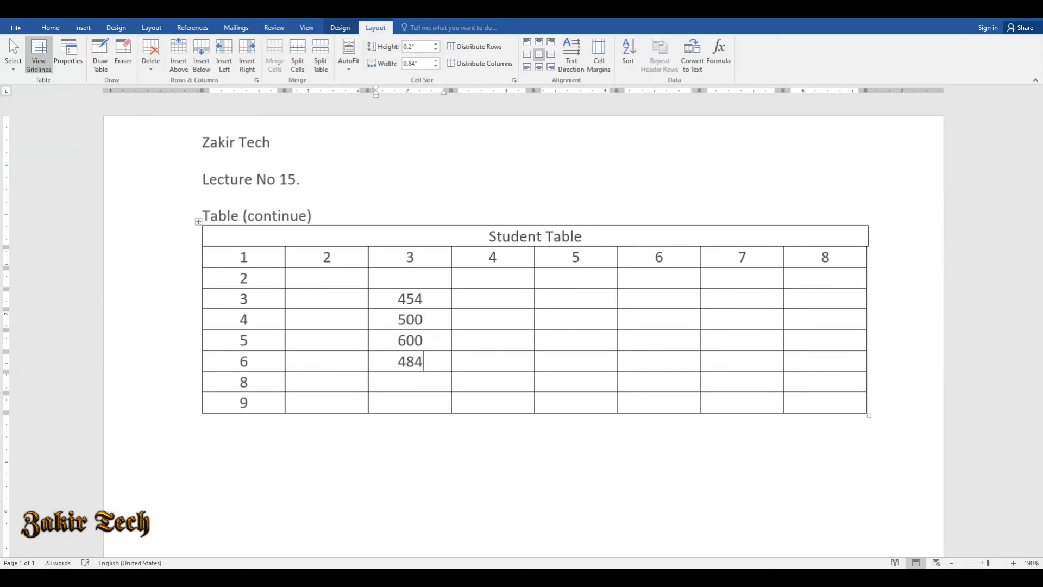
- Insert the formula =SUM(ABOVE) in column 3 of the row numbered 8, directly below the four numbers
left_click_drag(427, 359, 403, 282)
left_click(428, 367)
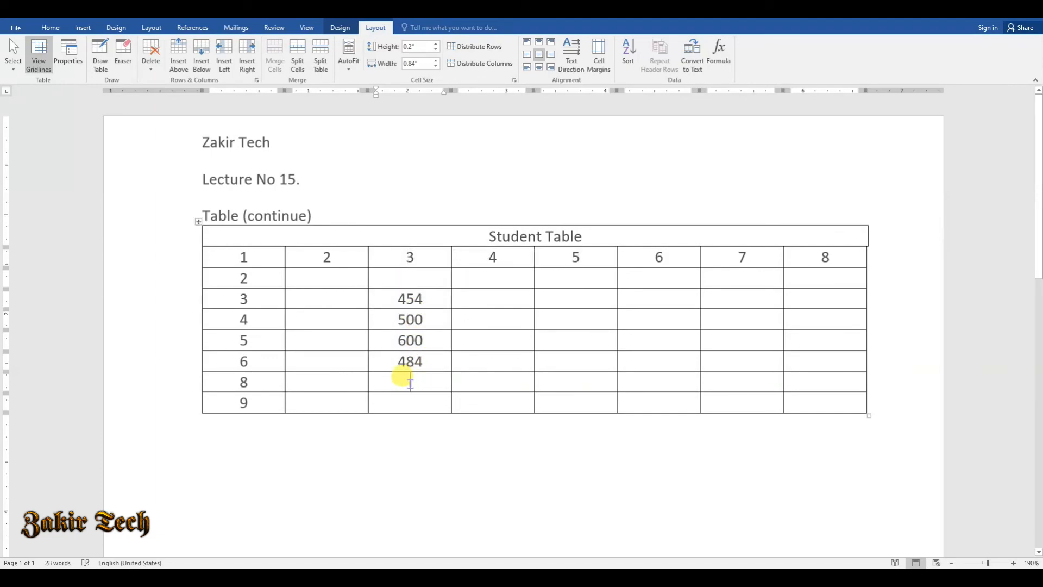
left_click(719, 56)
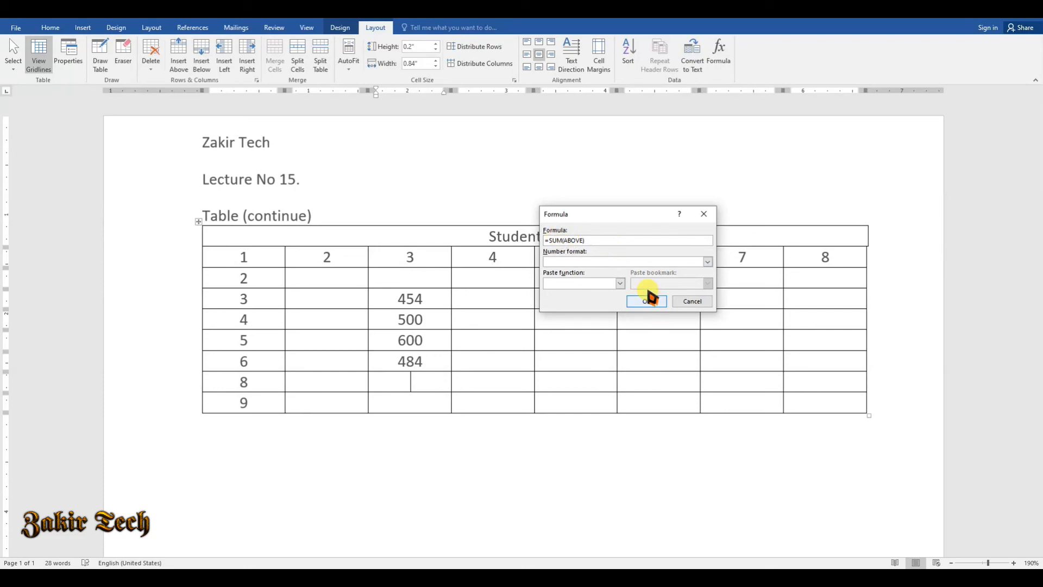
left_click(646, 301)
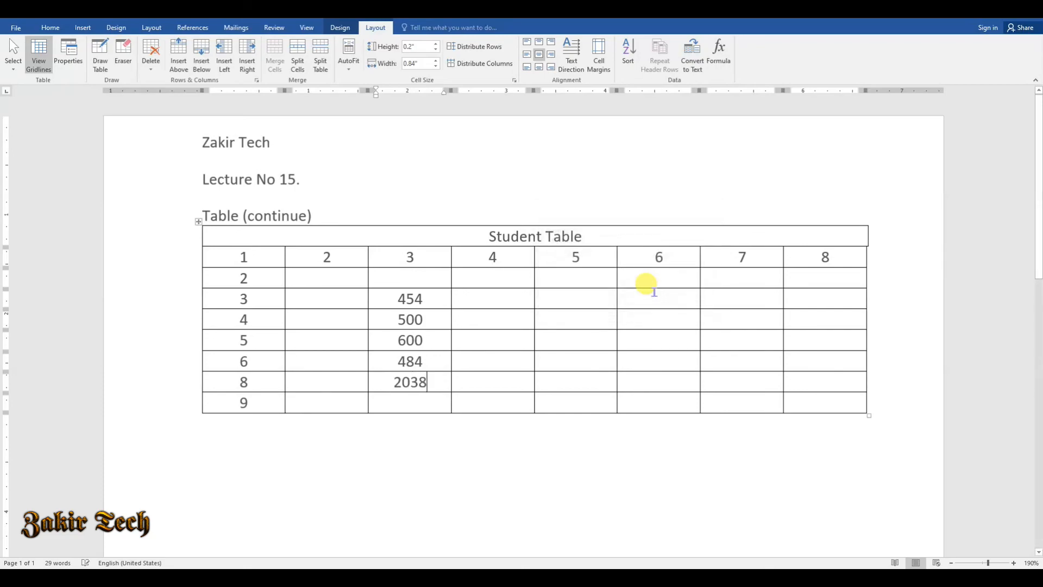
- Look over the number formats offered for the column 3 sum formula and leave without applying one
left_click_drag(429, 365, 380, 284)
left_click(434, 382)
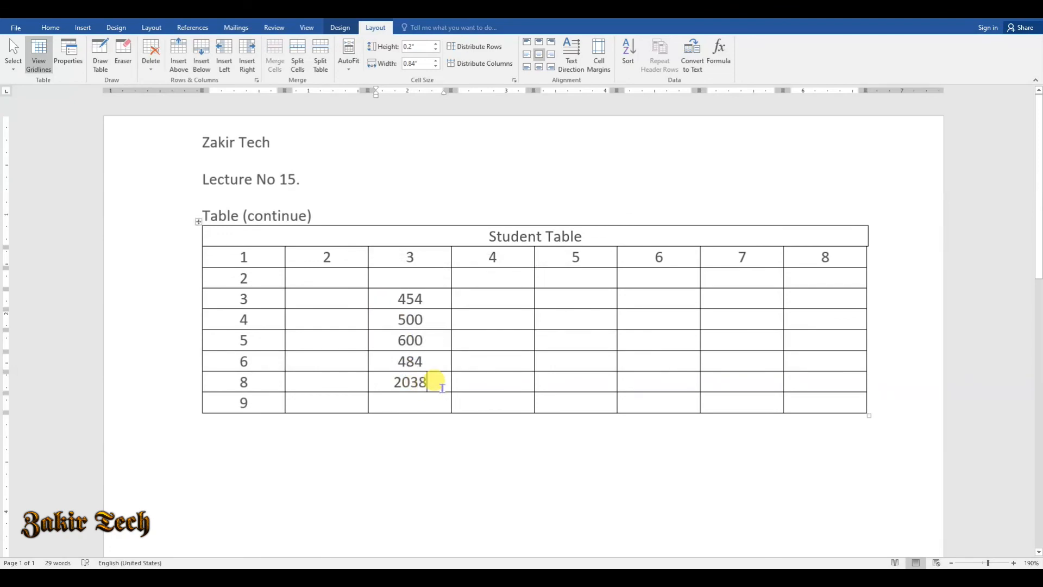
left_click(719, 52)
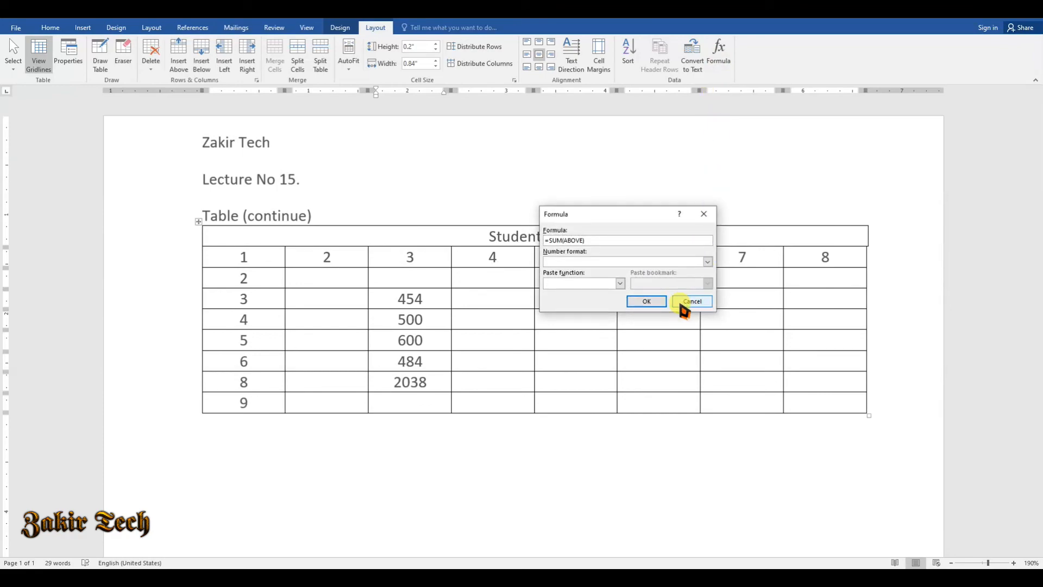
left_click(707, 262)
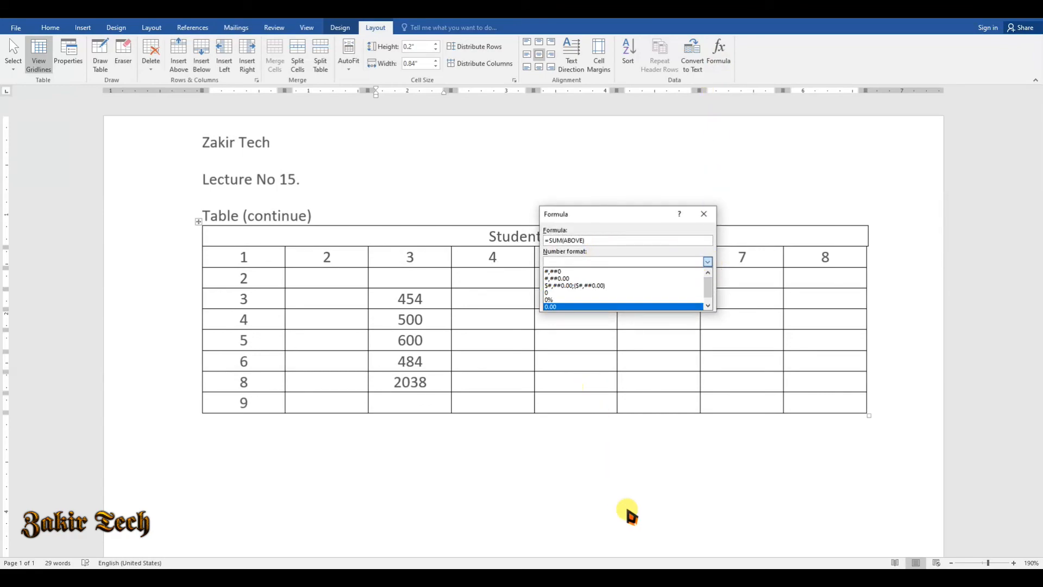
left_click(706, 214)
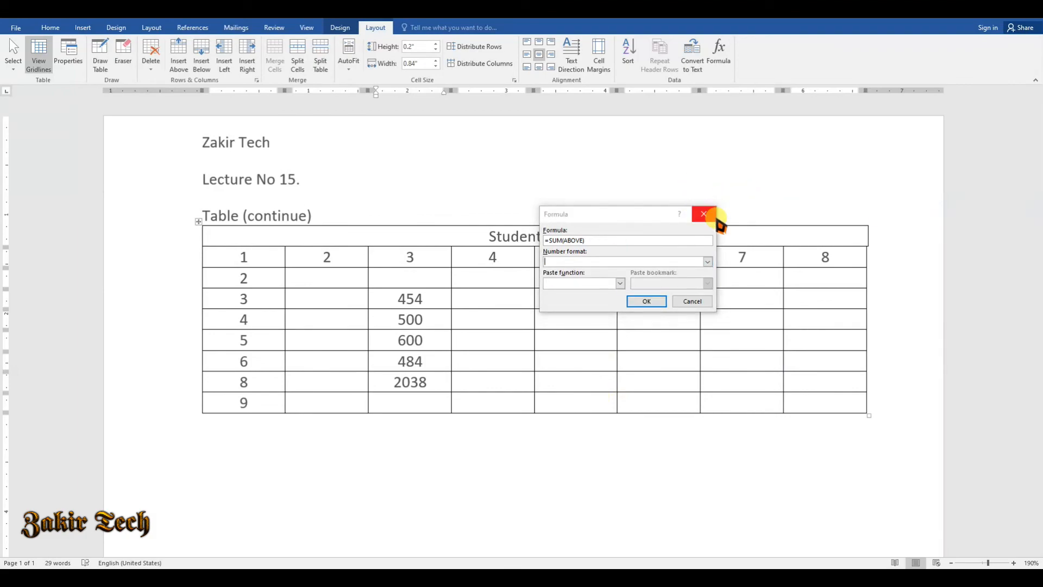
left_click(692, 301)
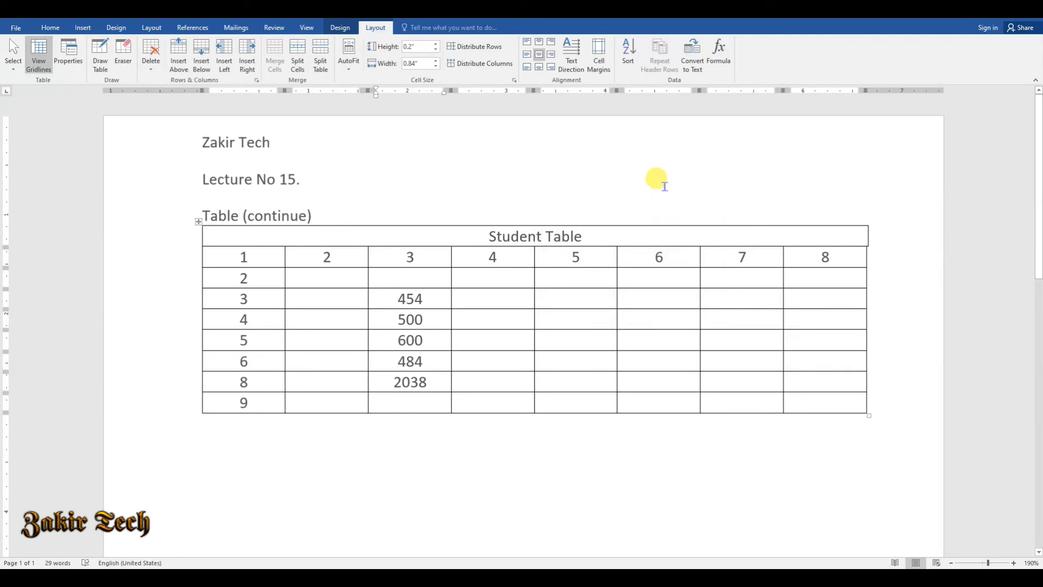